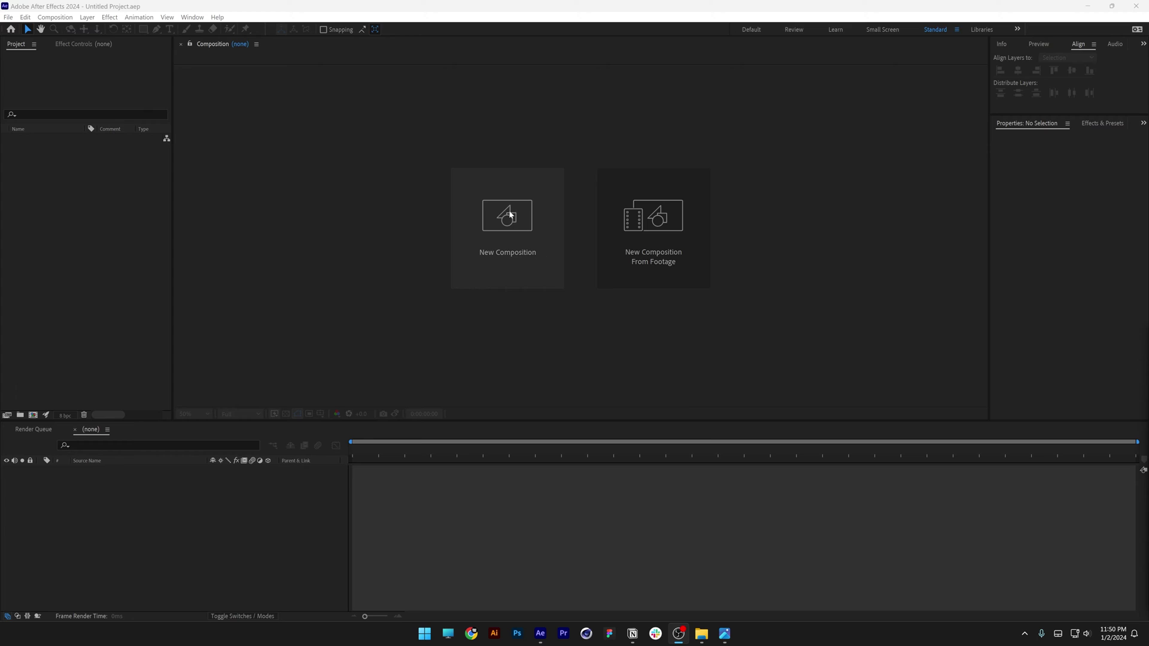
# Step: Create a 1920 x 1920 px composition named TXT with a duration of 2 seconds
pyautogui.click(509, 214)
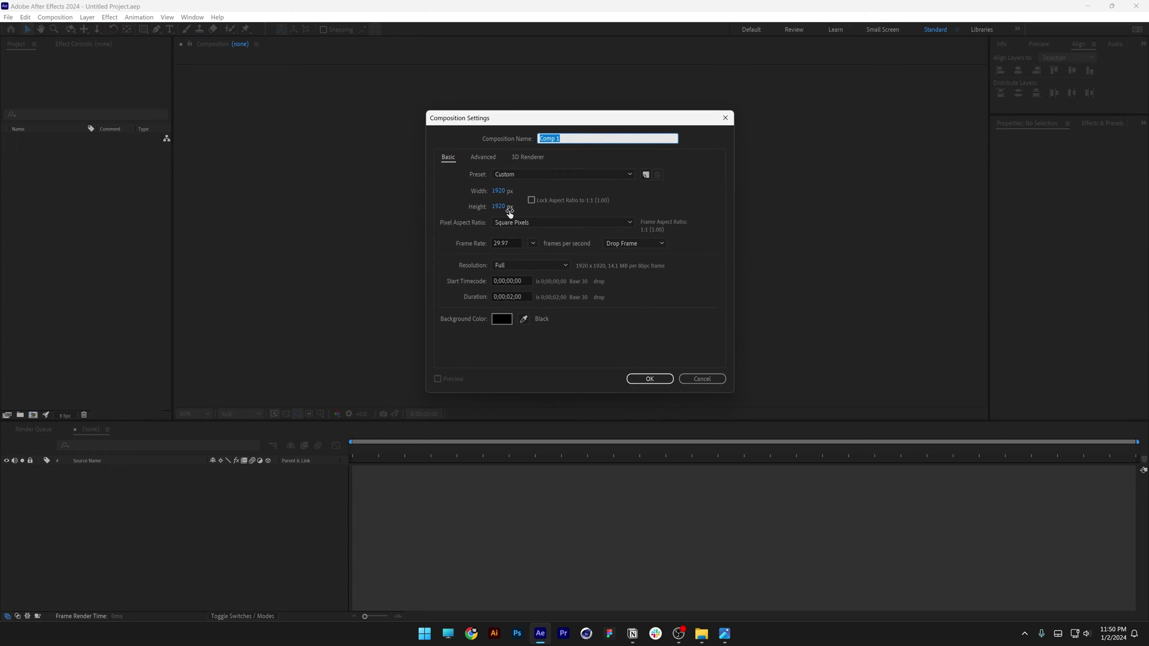
pyautogui.write('TXT')
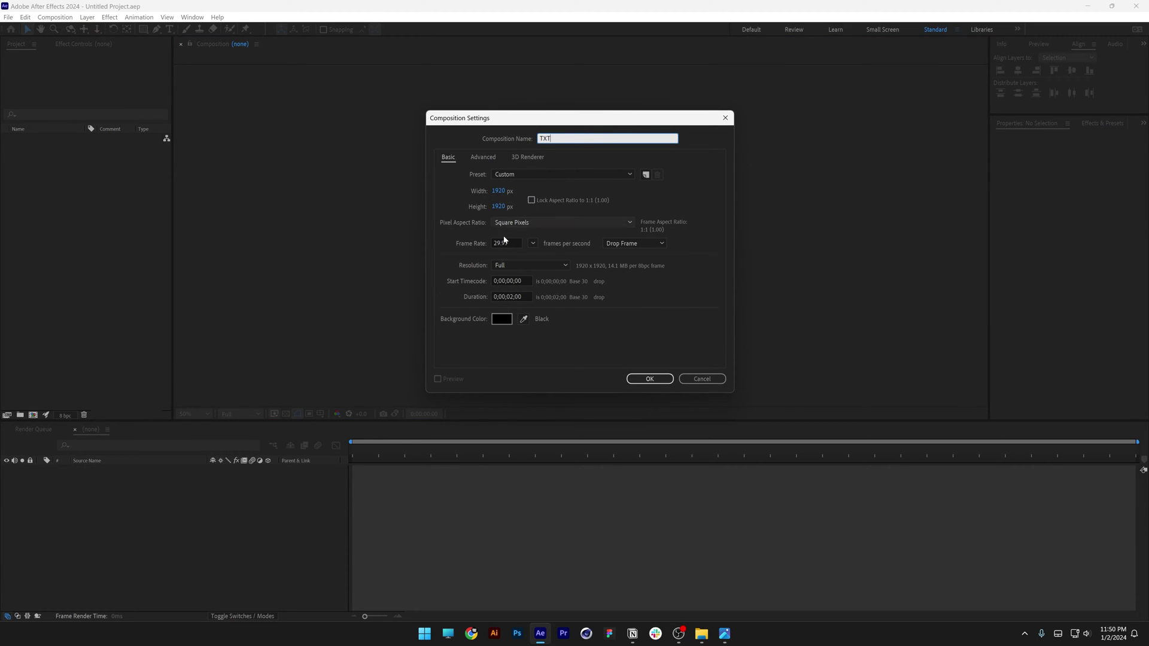
pyautogui.click(512, 297)
pyautogui.click(650, 379)
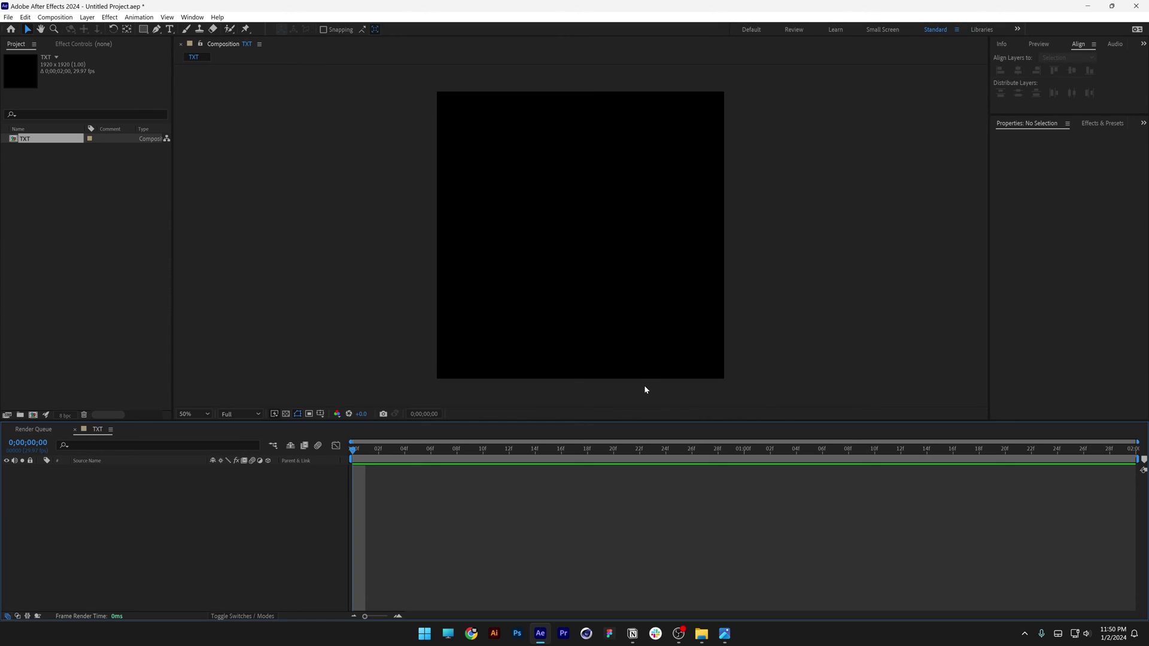
# Step: Add a text layer containing "3" and scale it up to about 6766%
pyautogui.click(170, 29)
pyautogui.click(559, 222)
pyautogui.write('3')
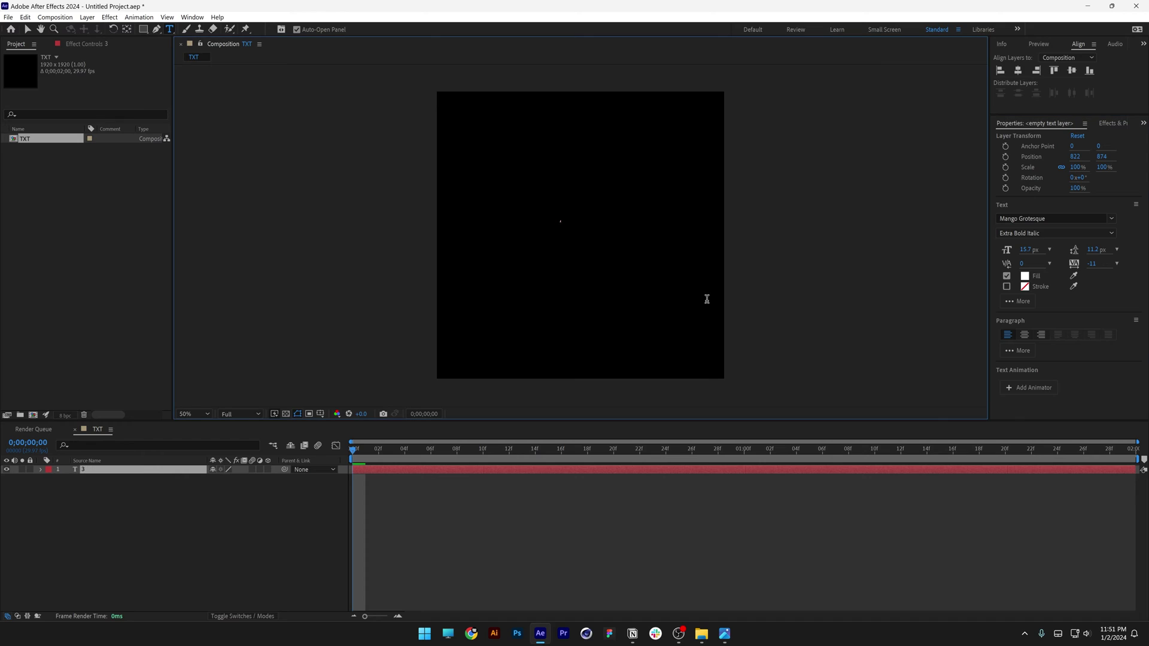
pyautogui.click(27, 29)
pyautogui.press('s')
pyautogui.moveTo(242, 479); pyautogui.dragTo(539, 472)
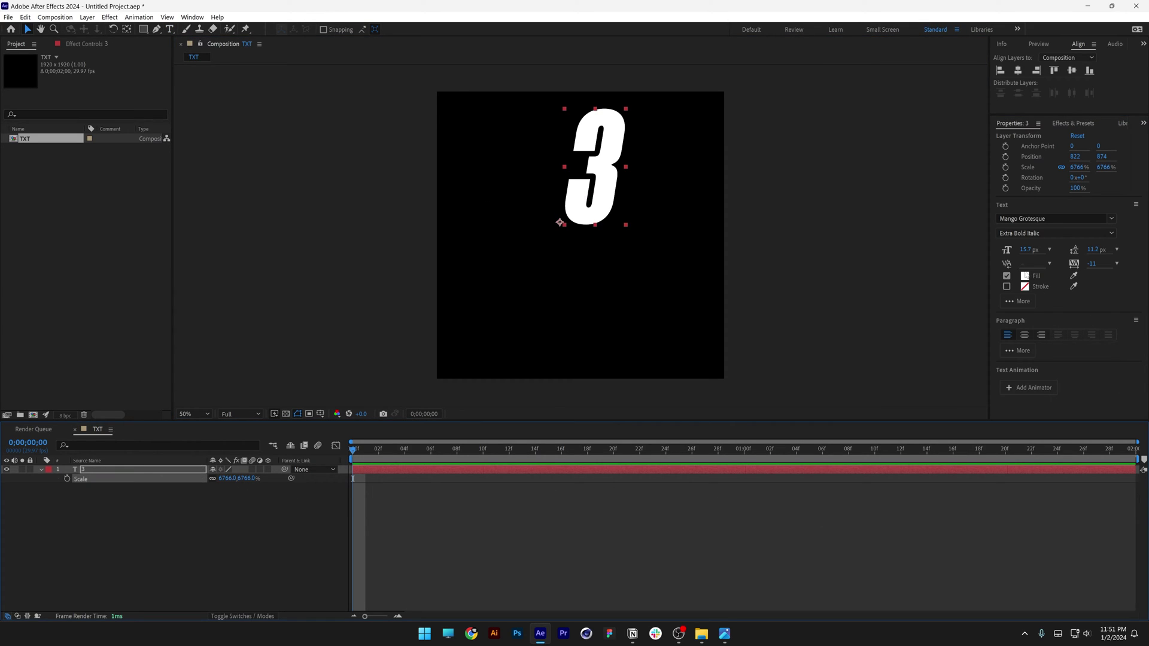
# Step: Move the 3 down toward the middle of the canvas and center its anchor point on the digit
pyautogui.click(1043, 234)
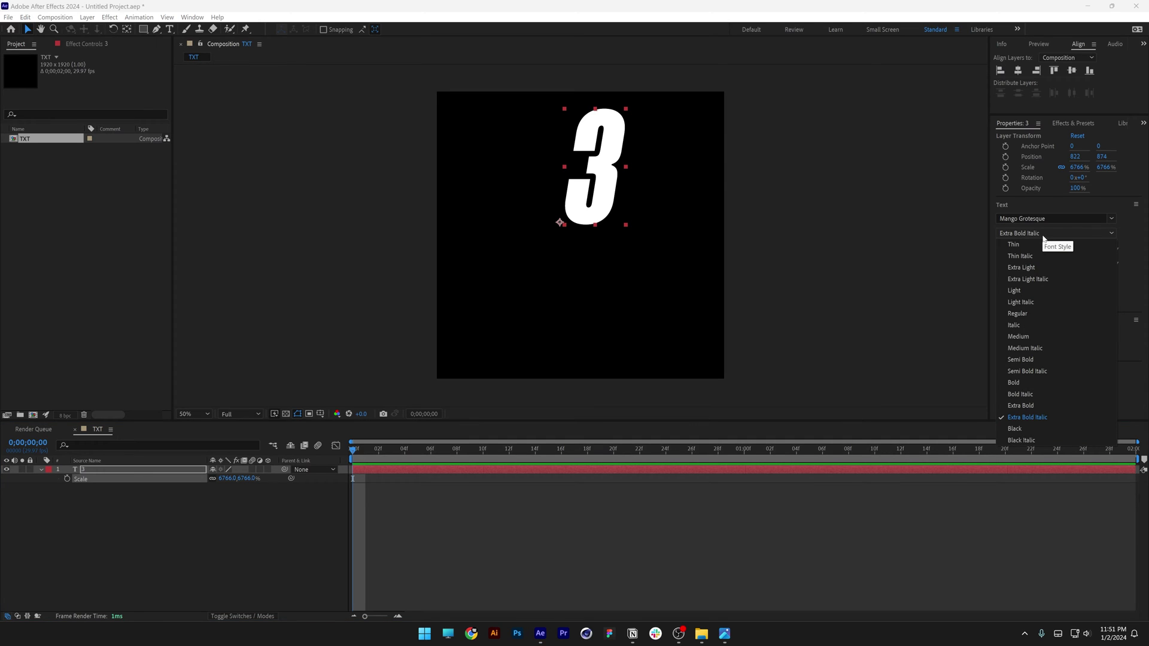
pyautogui.press('Escape')
pyautogui.press('.')
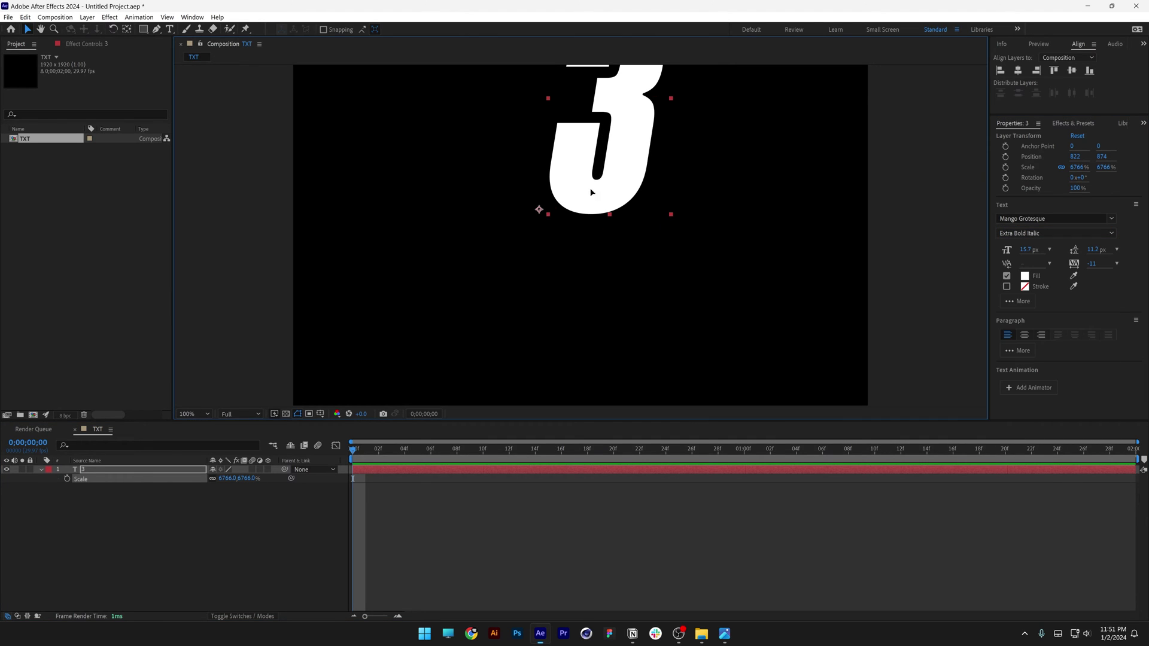
pyautogui.moveTo(605, 160); pyautogui.dragTo(593, 261)
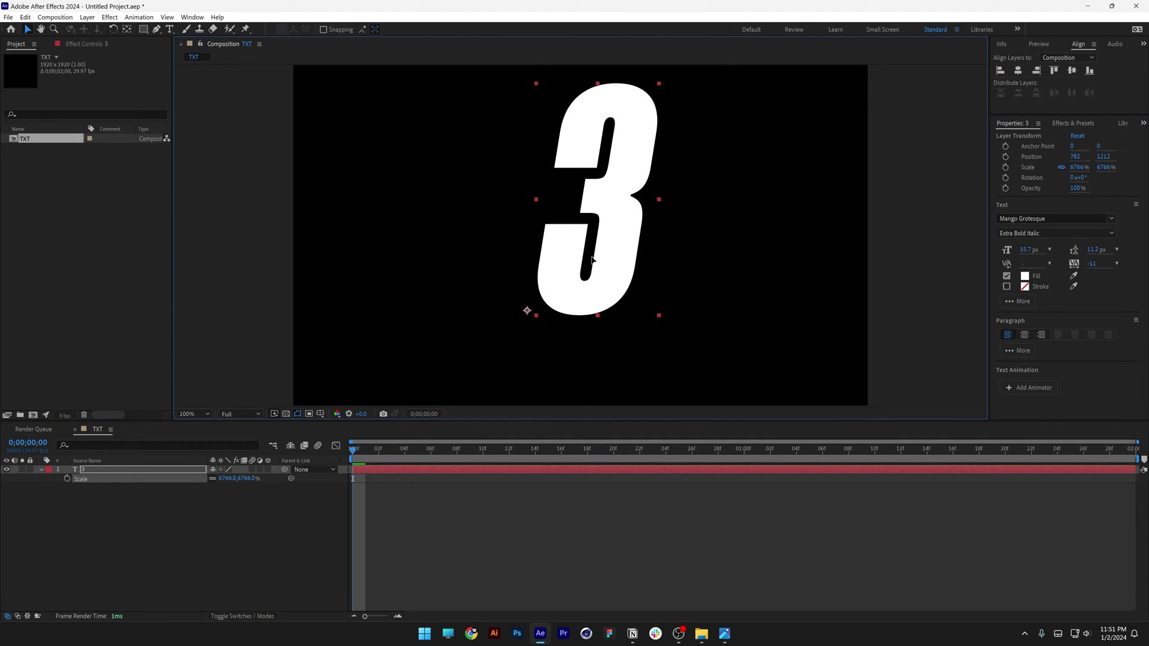
pyautogui.doubleClick(127, 29)
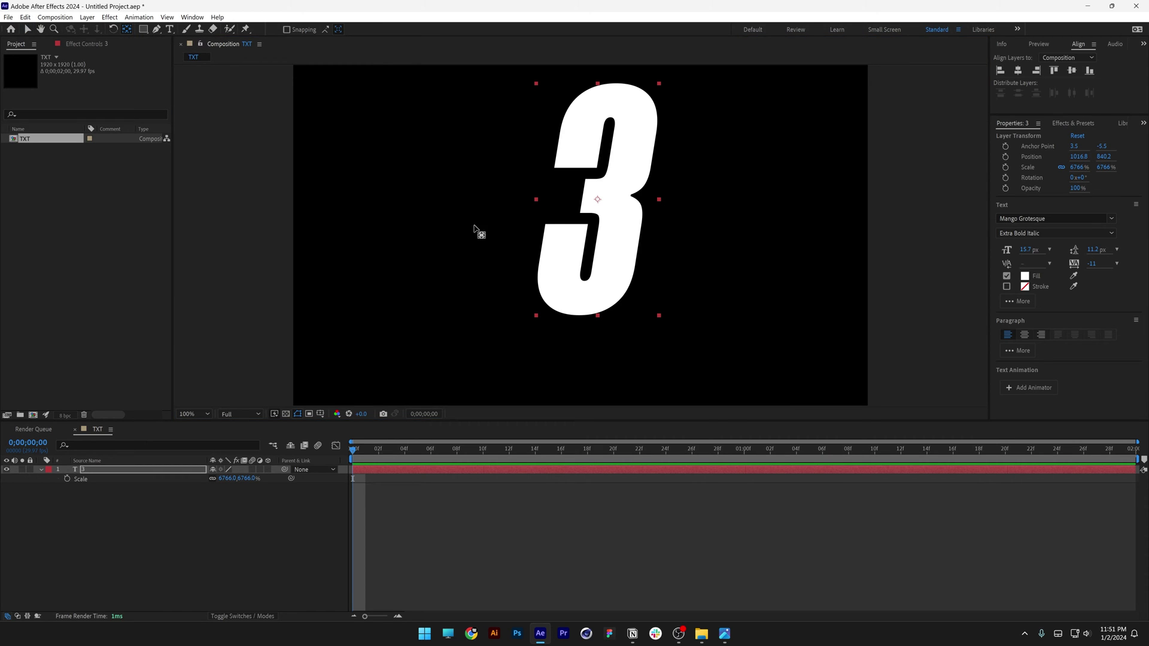
pyautogui.press('v')
pyautogui.press(',')
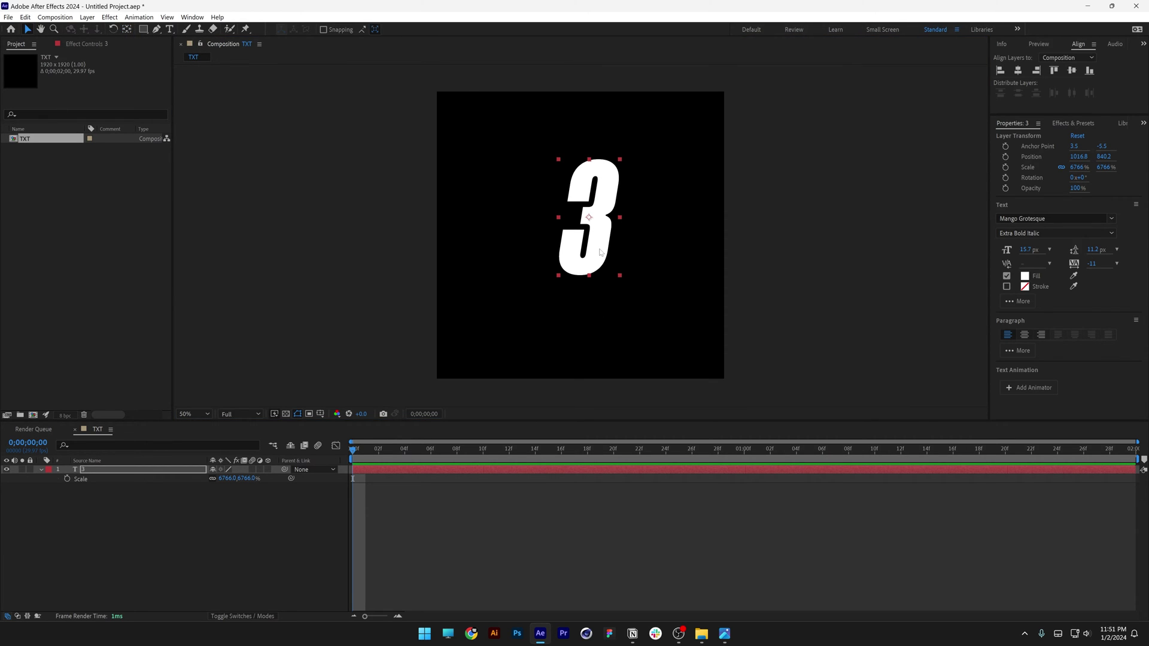
# Step: Enlarge the 3 to about 9084% near the canvas's lower edge and keyframe its position at 1214.8, 1400.2 on frame 0
pyautogui.moveTo(599, 251); pyautogui.dragTo(624, 343)
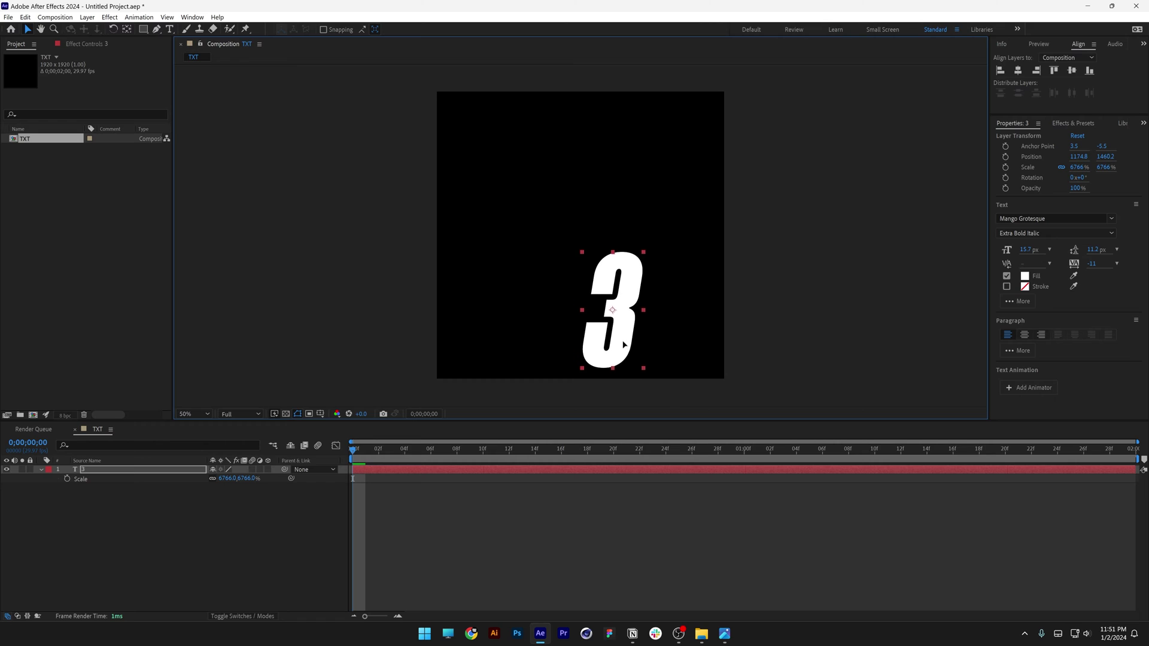
pyautogui.moveTo(651, 280); pyautogui.dragTo(654, 281)
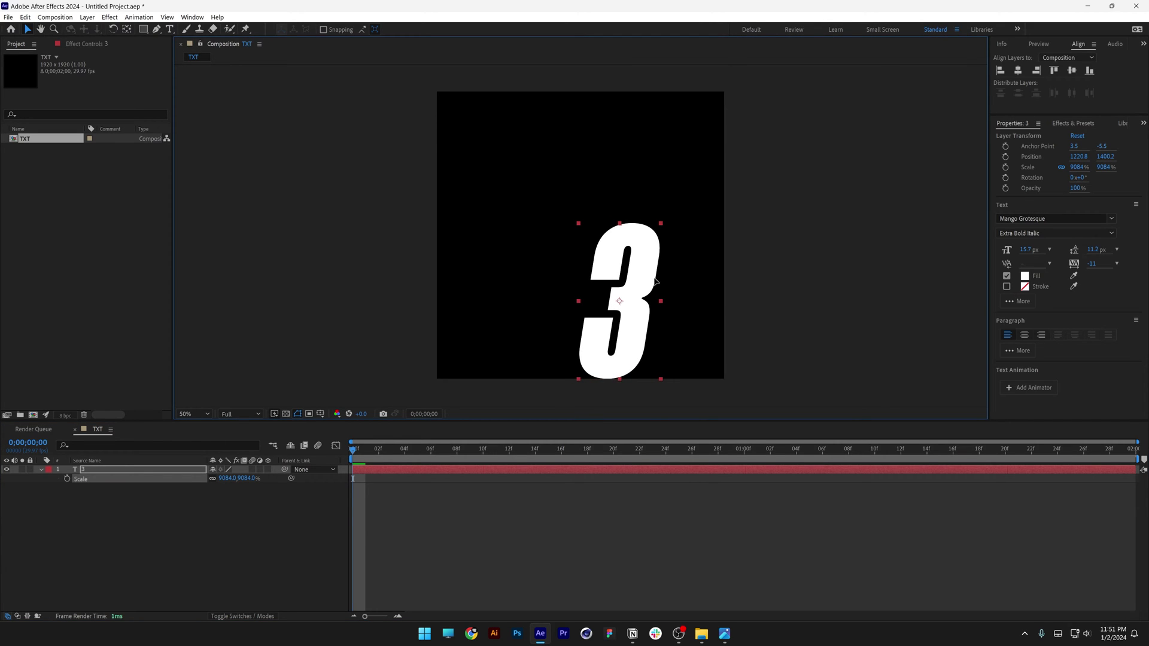
pyautogui.press('p')
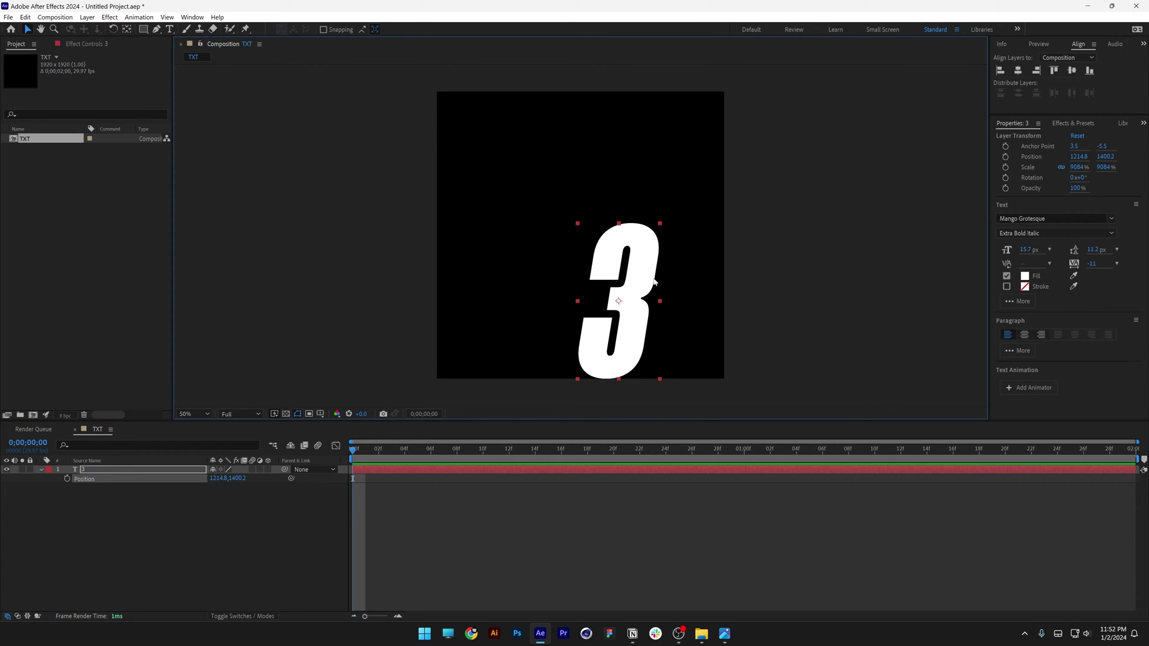
pyautogui.click(67, 479)
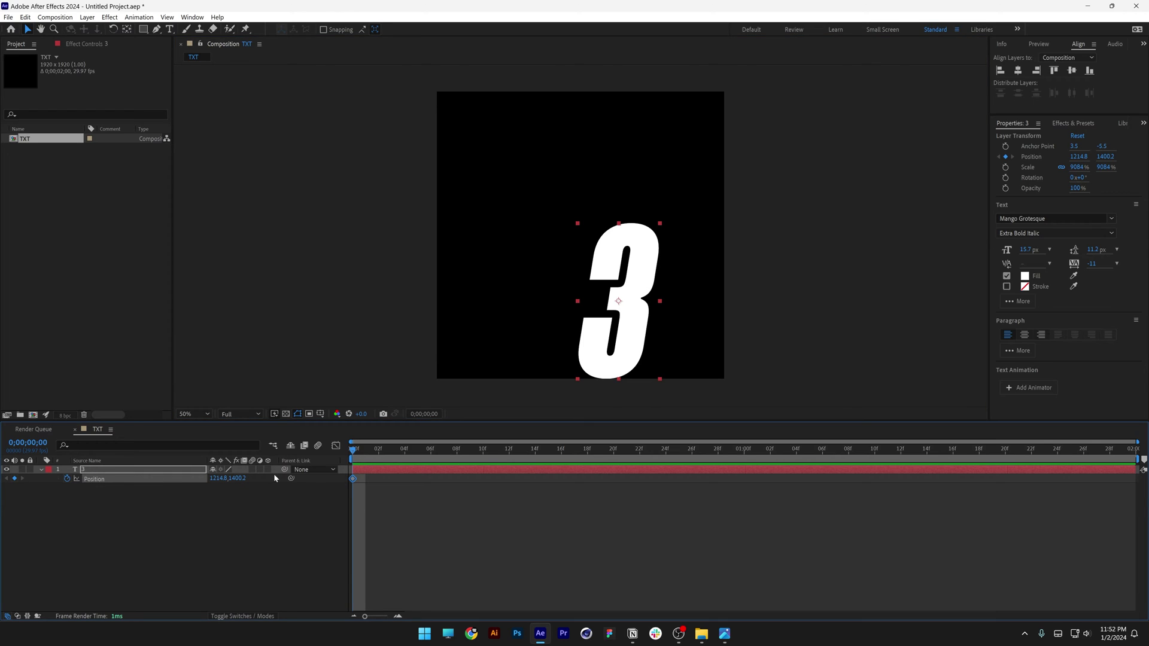
# Step: Add position keyframes of about 262.8, 1014.2 at 0;15, about 960.8, 516.2 at 1;00, and about 1660.8, 900.2 at 1;15
pyautogui.moveTo(360, 454); pyautogui.dragTo(545, 463)
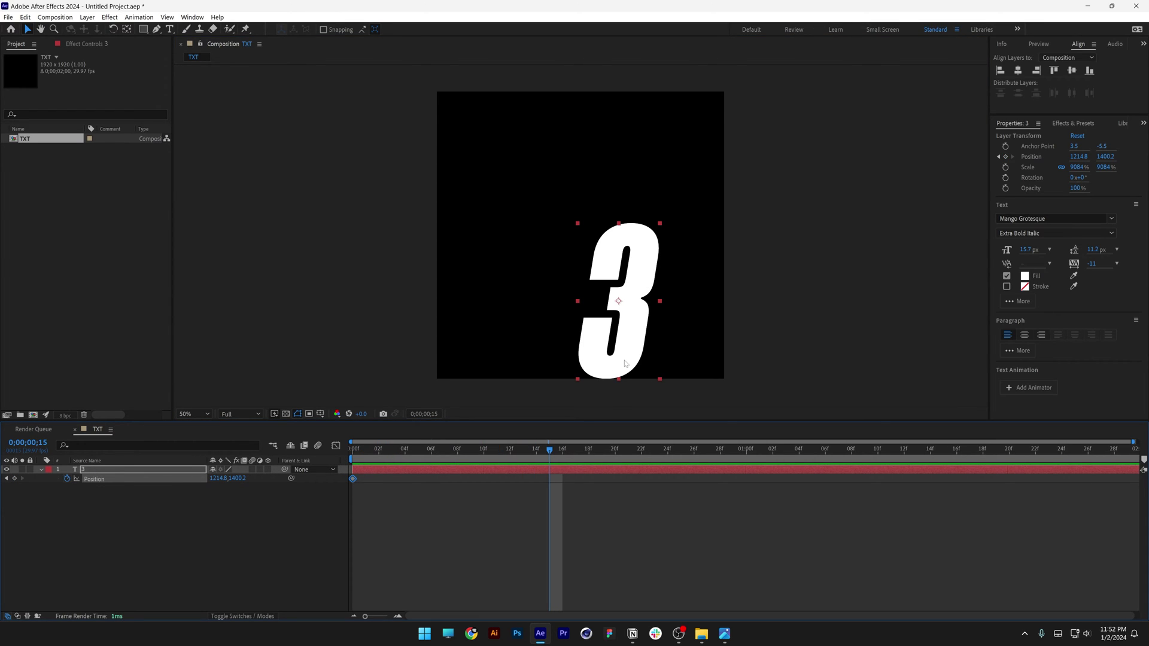
pyautogui.moveTo(624, 363); pyautogui.dragTo(482, 305)
pyautogui.moveTo(553, 452); pyautogui.dragTo(747, 451)
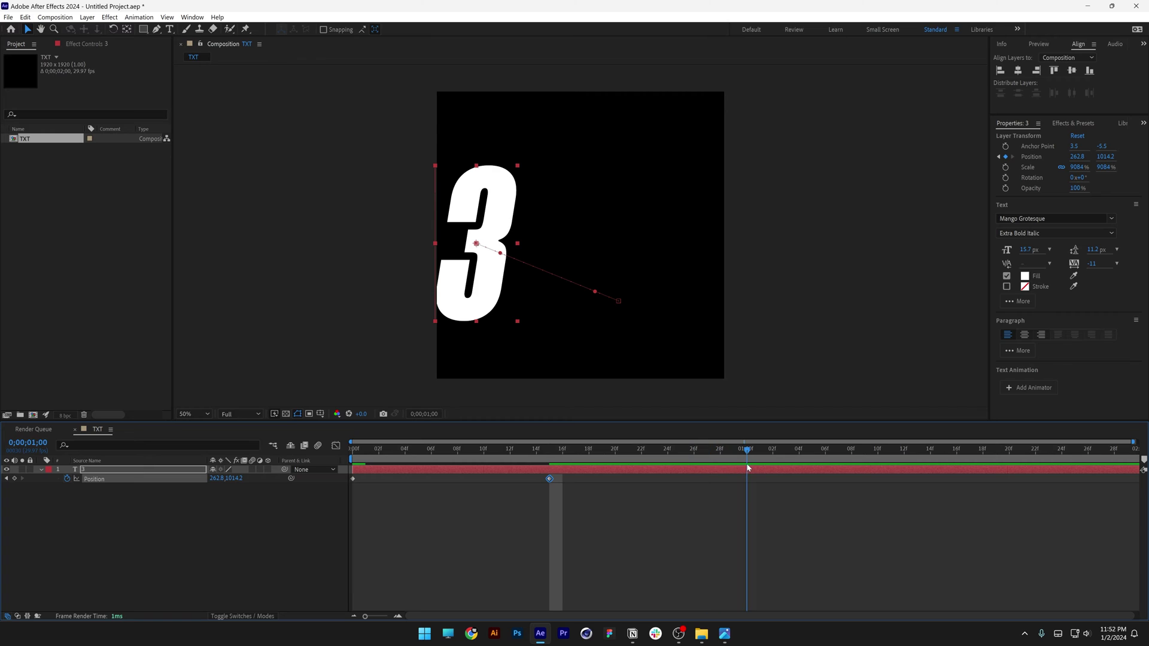
pyautogui.moveTo(479, 309); pyautogui.dragTo(583, 235)
pyautogui.moveTo(901, 453); pyautogui.dragTo(944, 458)
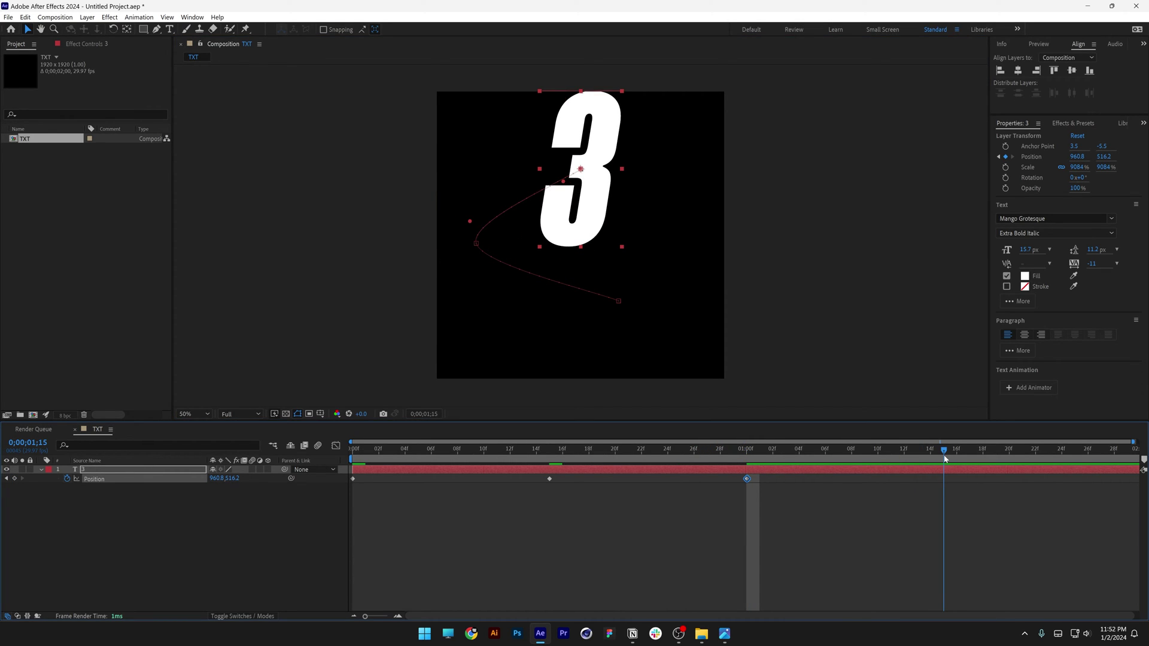
pyautogui.moveTo(583, 179); pyautogui.dragTo(688, 237)
# Step: Copy the 3's first position keyframe to the very end of the timeline to close the motion loop
pyautogui.click(982, 450)
pyautogui.moveTo(996, 449); pyautogui.dragTo(1147, 453)
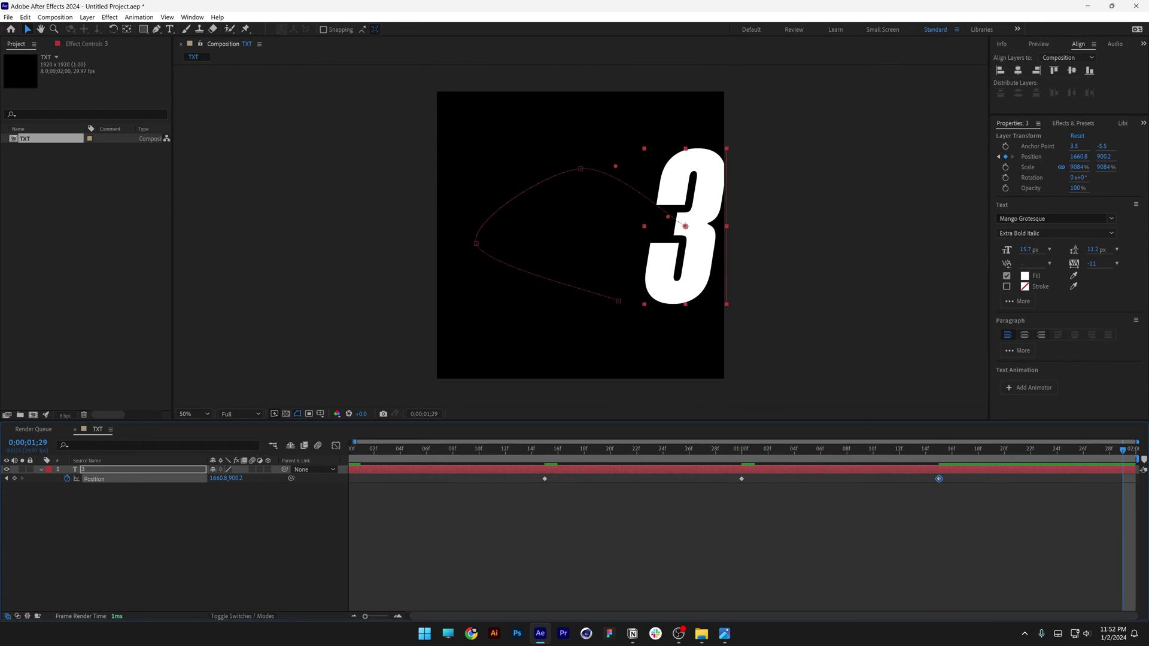
pyautogui.click(353, 479)
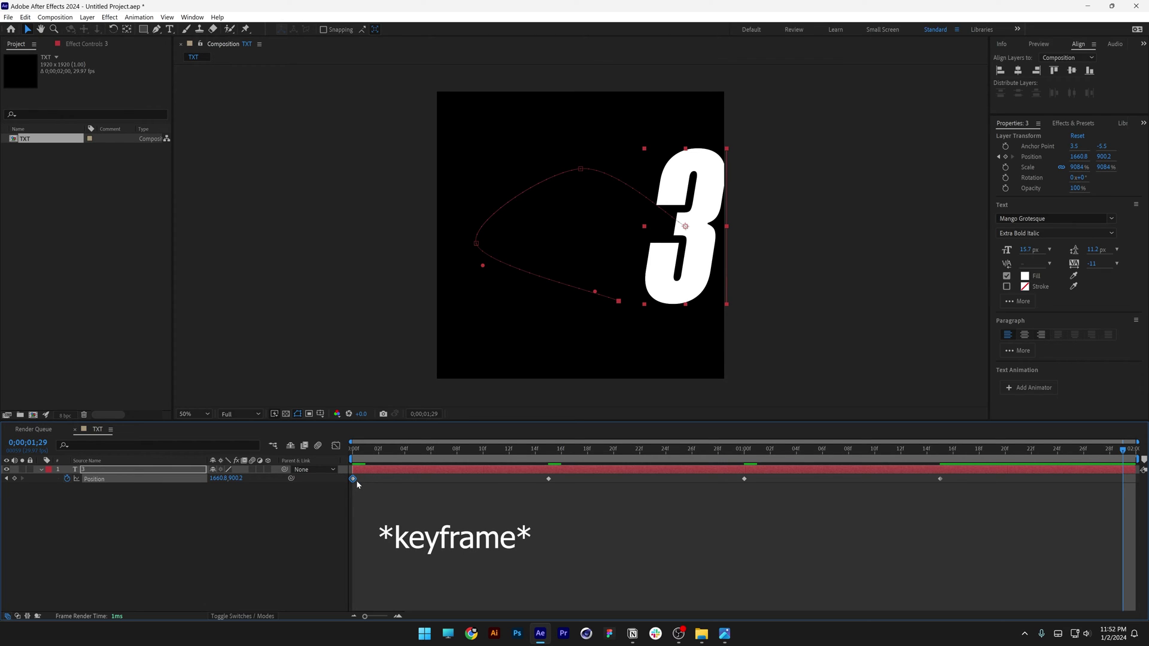
pyautogui.hotkey('ctrl', 'v')
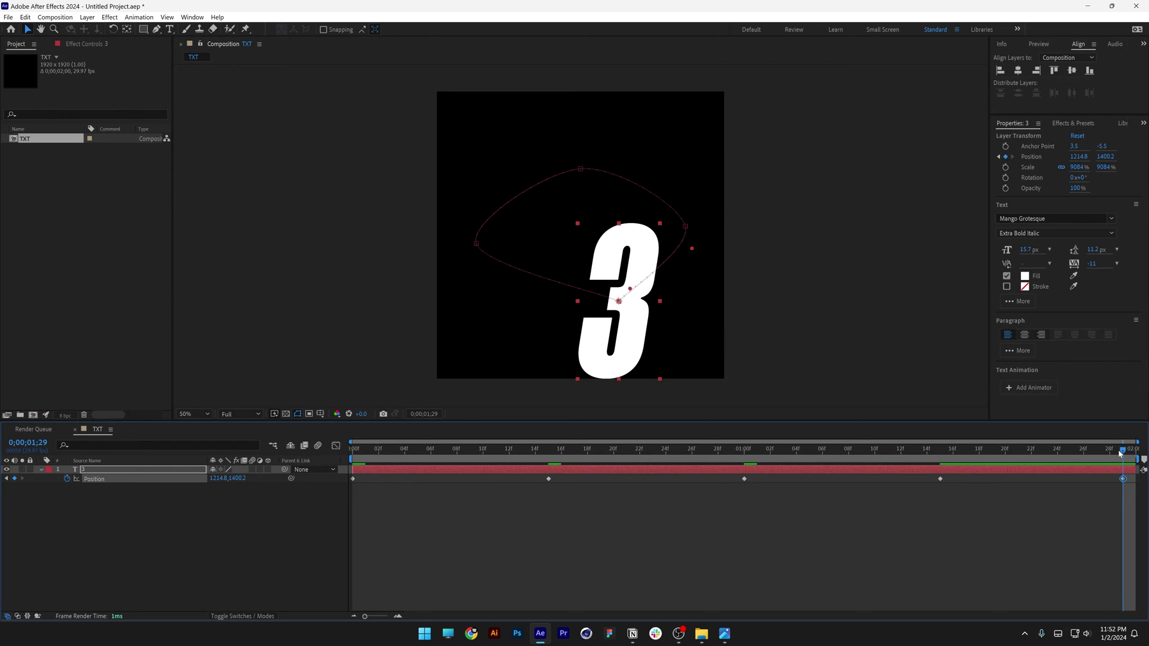
pyautogui.click(1099, 449)
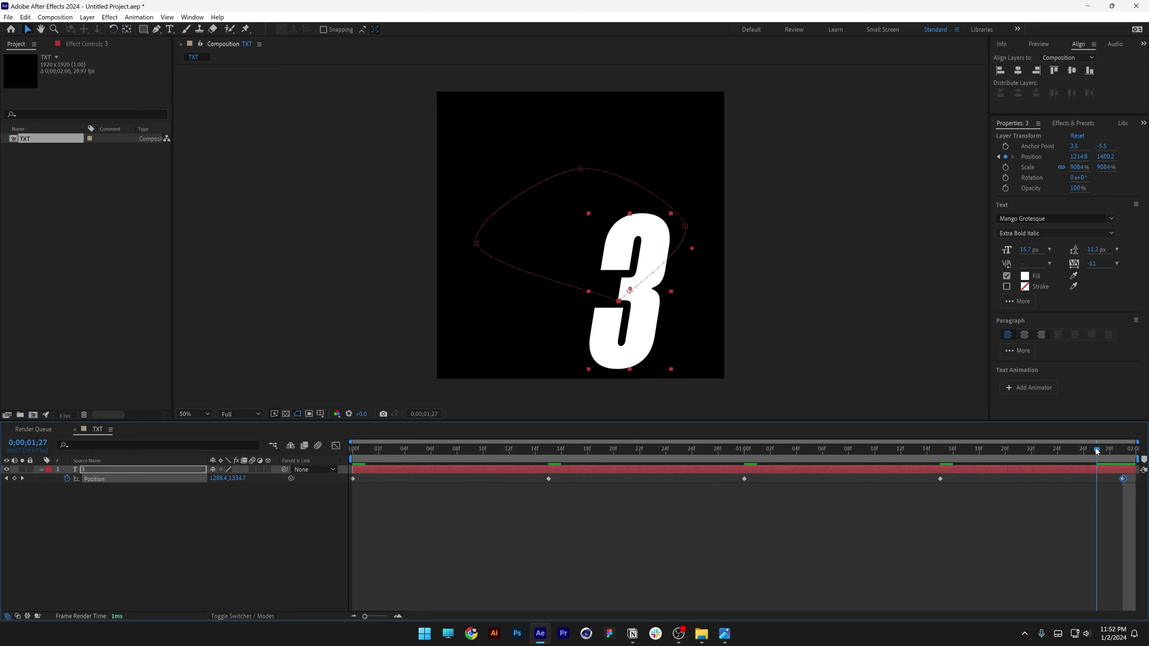
pyautogui.moveTo(1125, 481); pyautogui.dragTo(1137, 479)
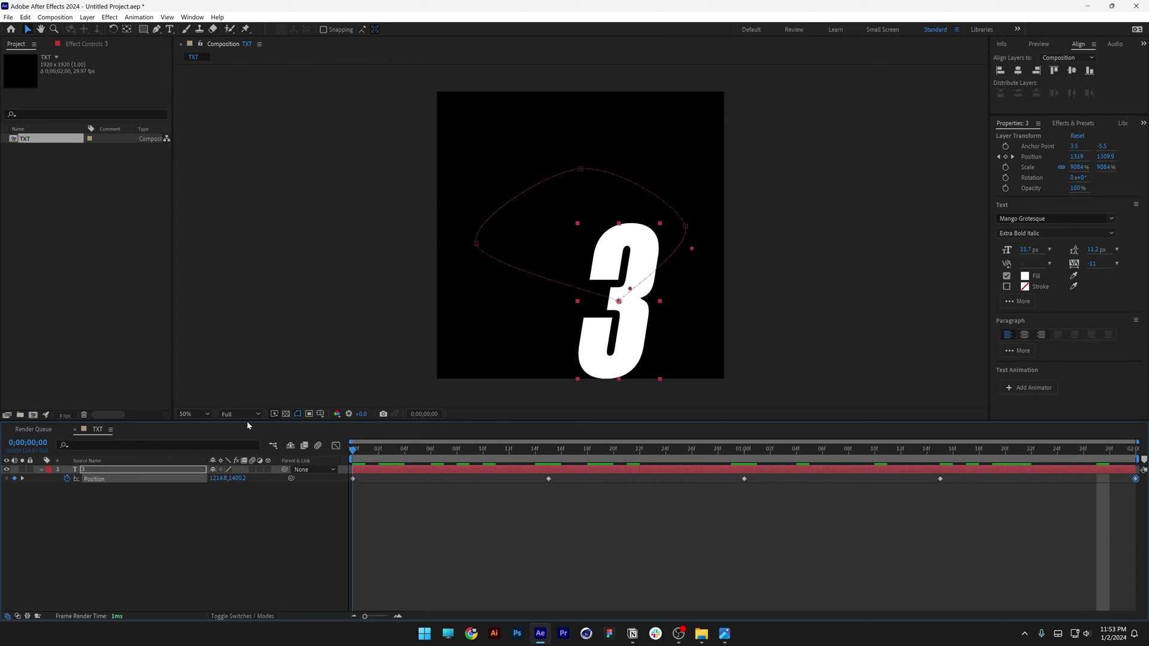
# Step: Play back the position animation of the 3 from the first frame
pyautogui.press('Home')
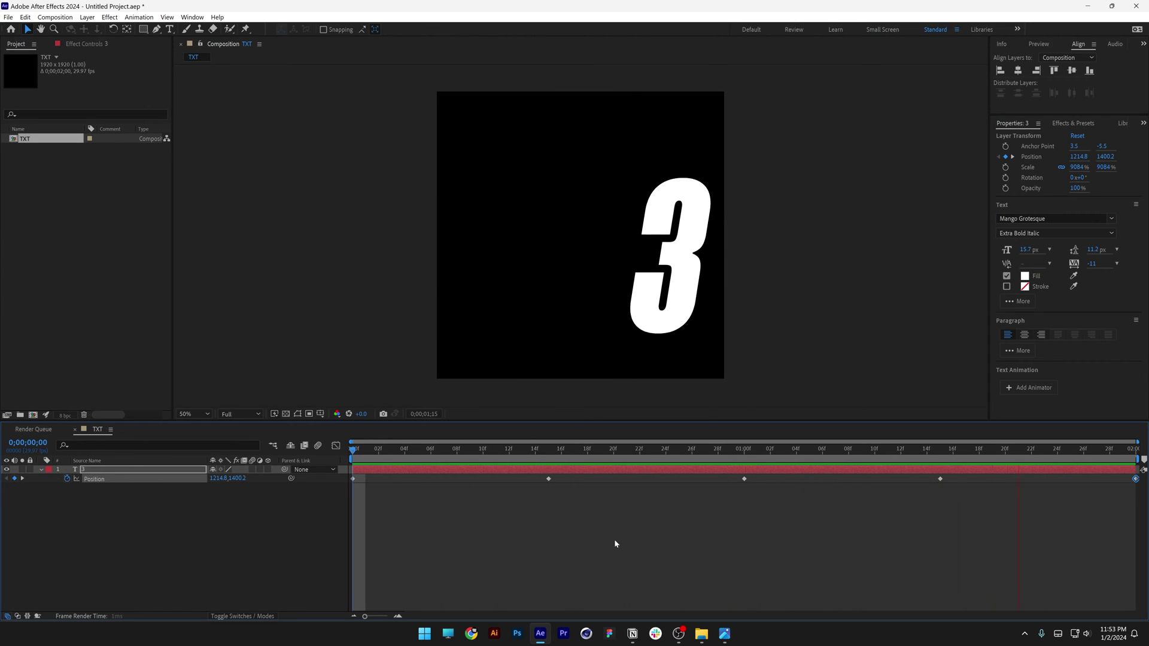
pyautogui.press('space')
pyautogui.press('space')
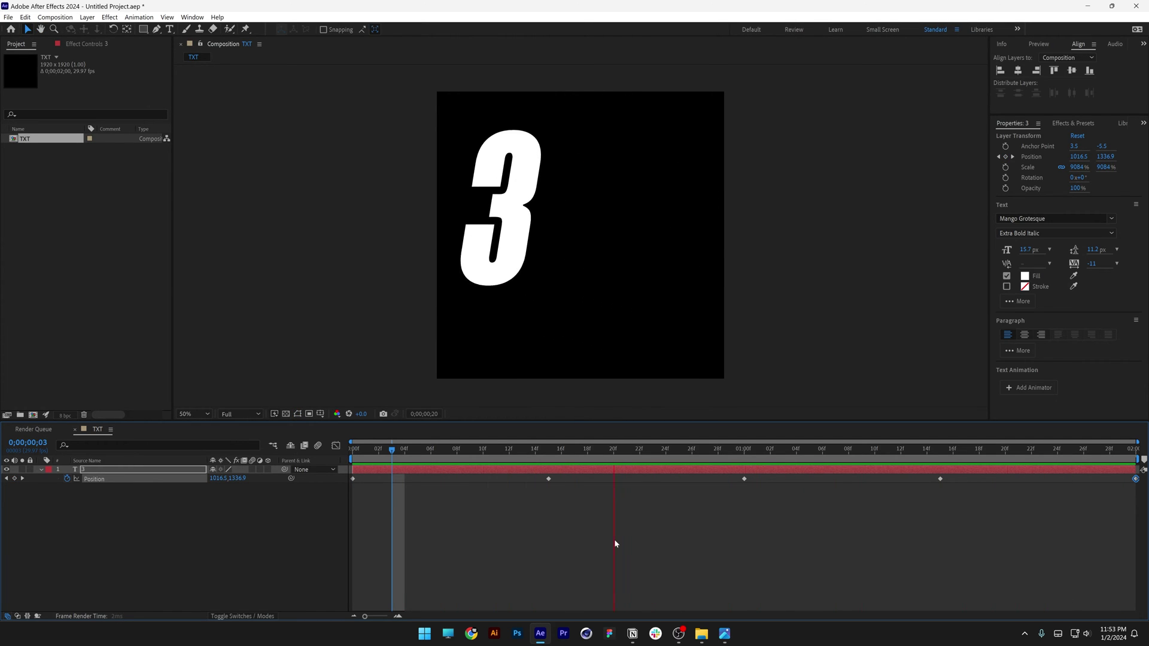
pyautogui.press('space')
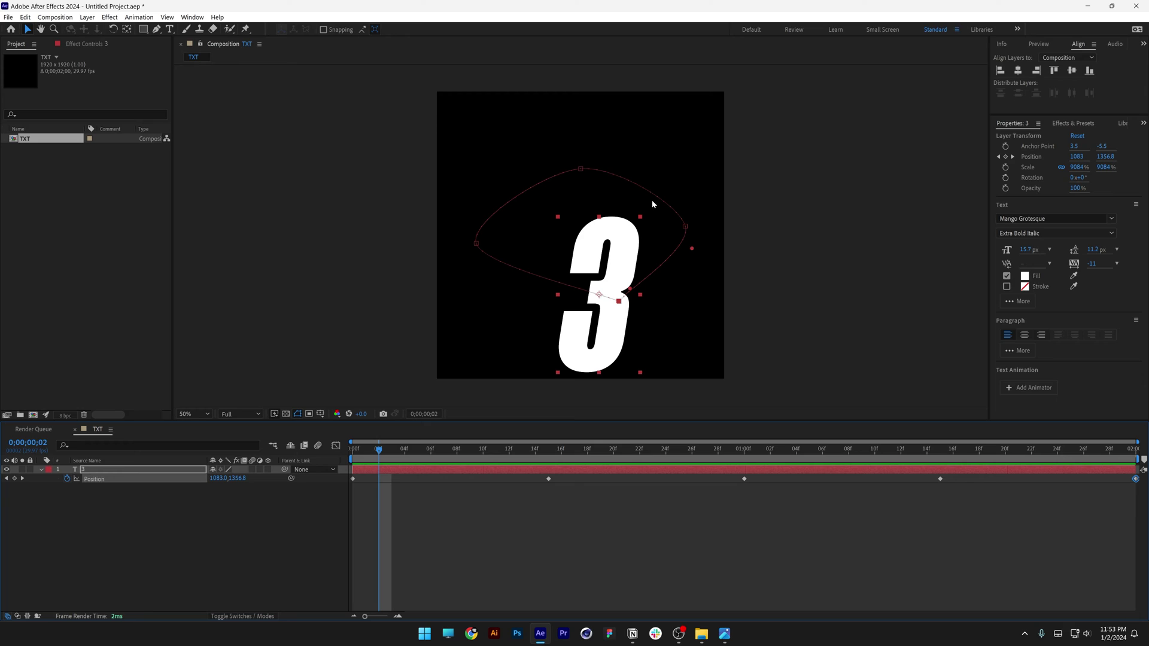
# Step: Convert the motion path's curved top, right and left points to sharp corners with the Pen tool and preview the motion
pyautogui.click(156, 29)
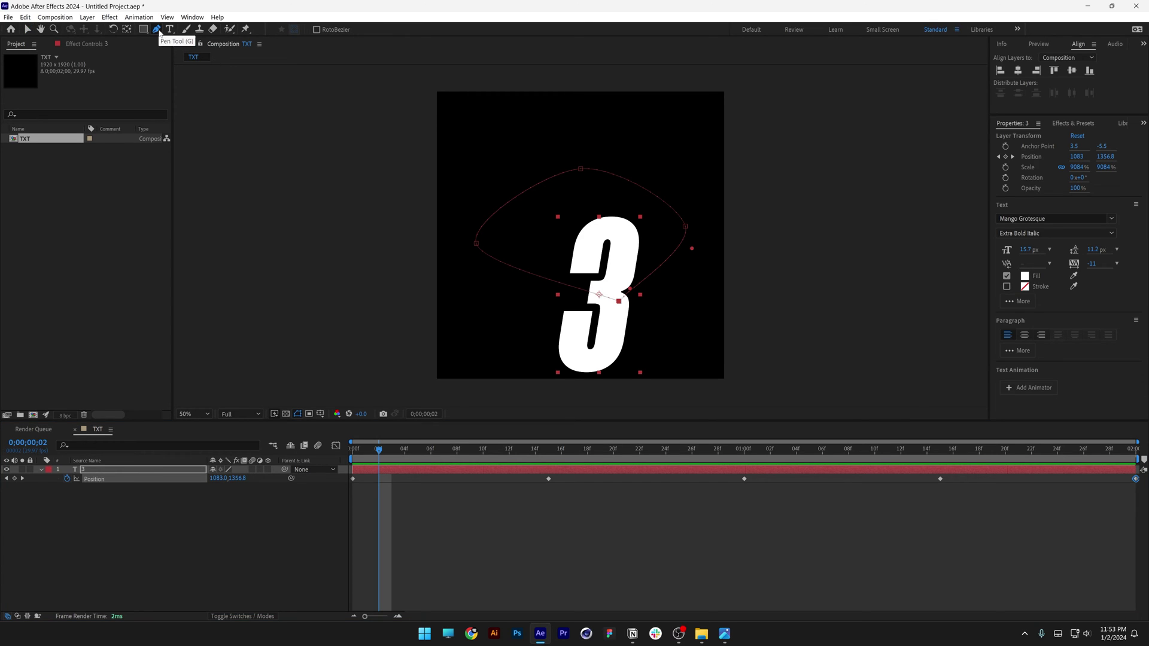
pyautogui.click(581, 171)
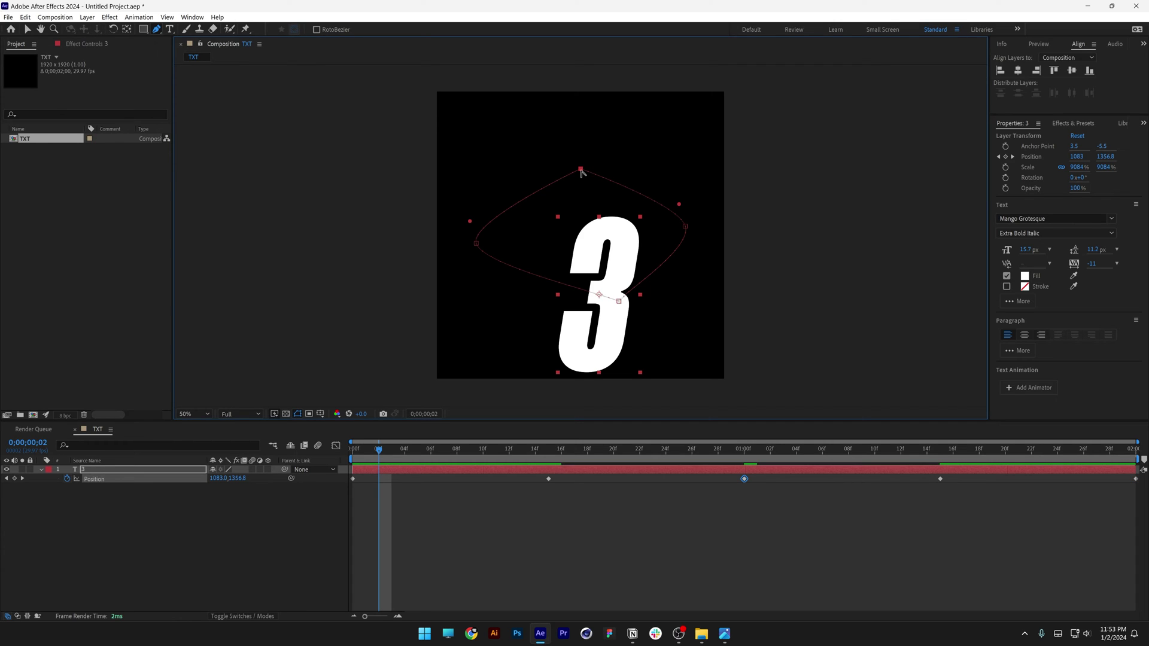
pyautogui.click(685, 228)
pyautogui.click(476, 244)
pyautogui.moveTo(376, 450); pyautogui.dragTo(353, 450)
pyautogui.press('space')
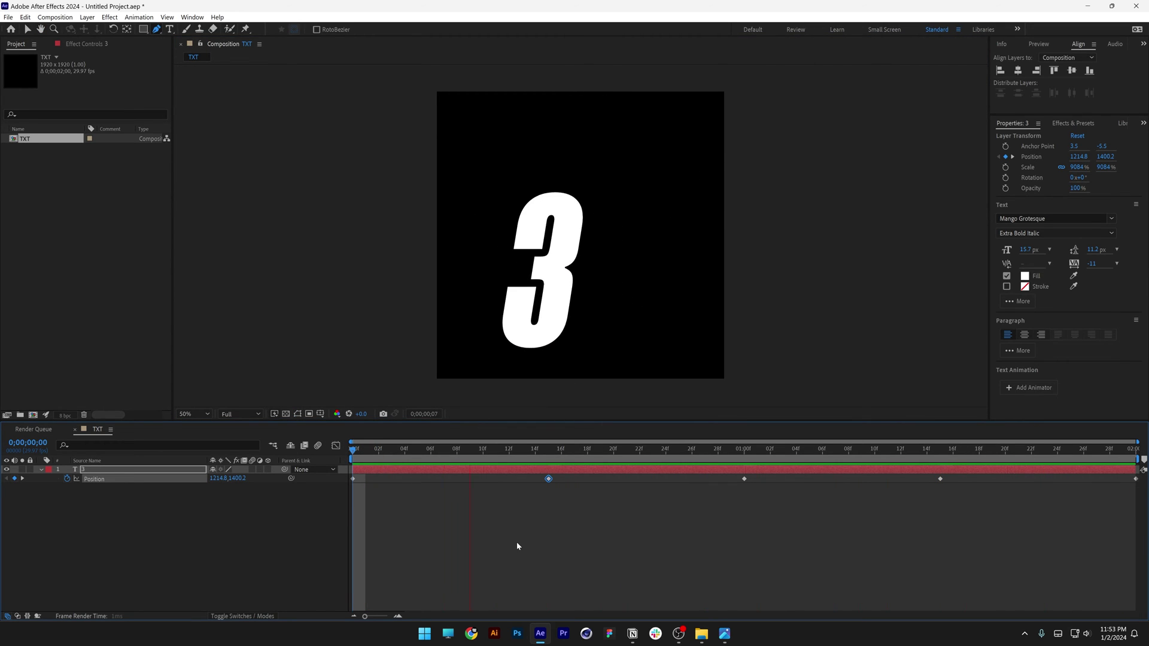
# Step: Keyframe the 3's rotation at 0° on frame 0;15 and at -8° on frame 0;17
pyautogui.press('v')
pyautogui.click(504, 450)
pyautogui.moveTo(504, 453); pyautogui.dragTo(549, 453)
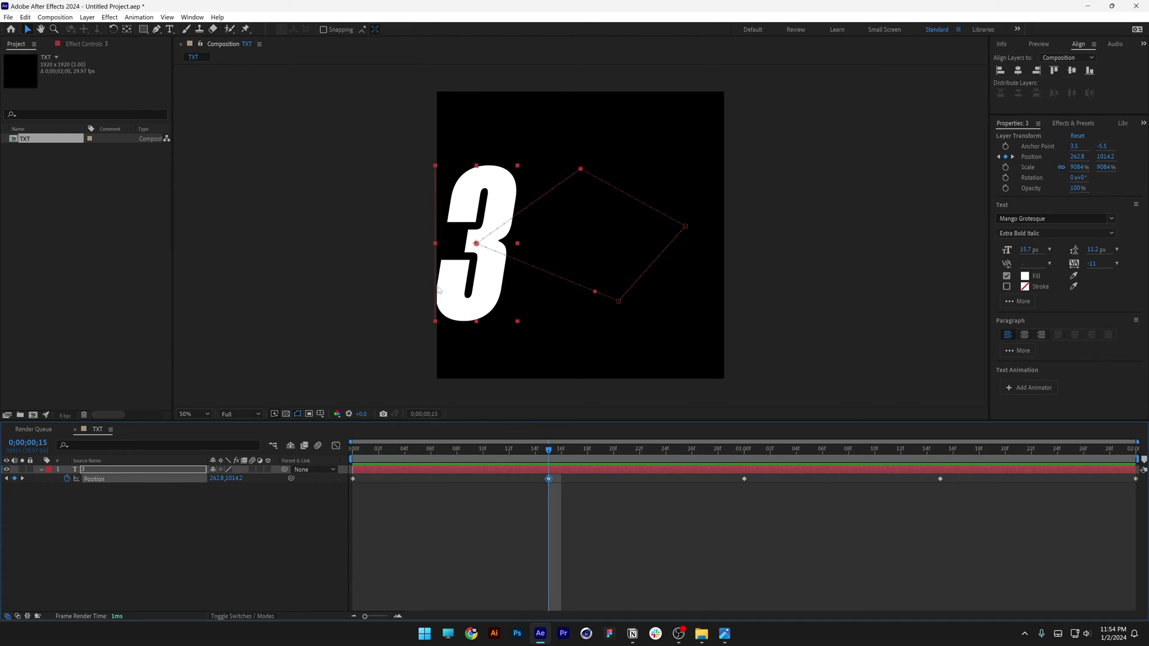
pyautogui.click(175, 472)
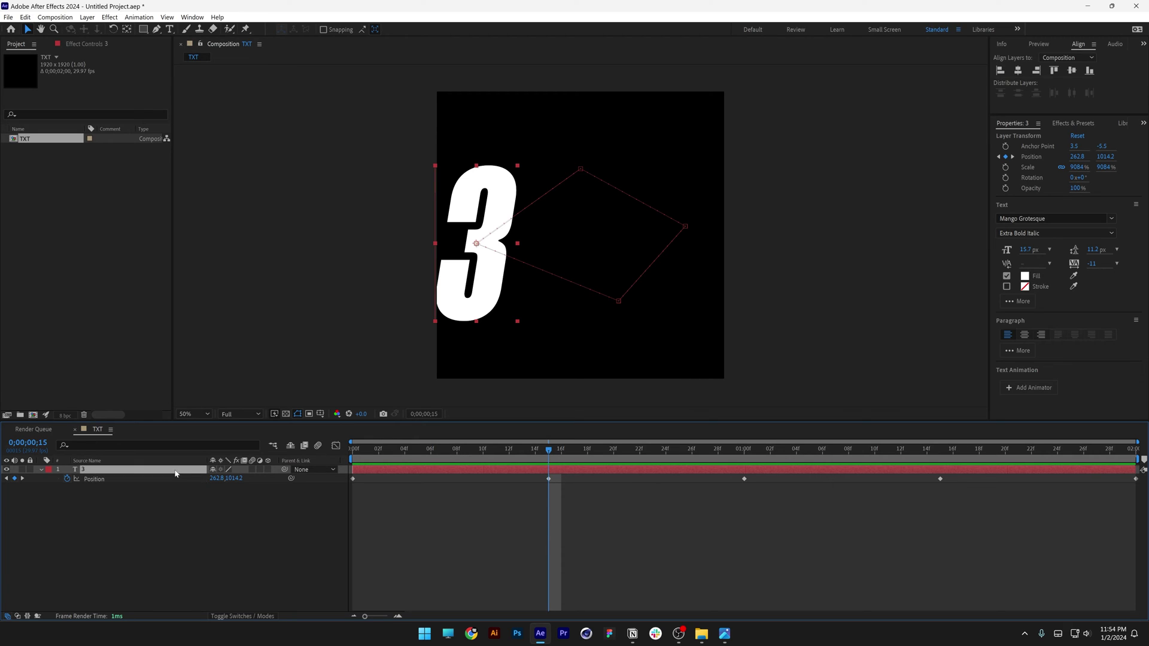
pyautogui.press('r')
pyautogui.click(67, 478)
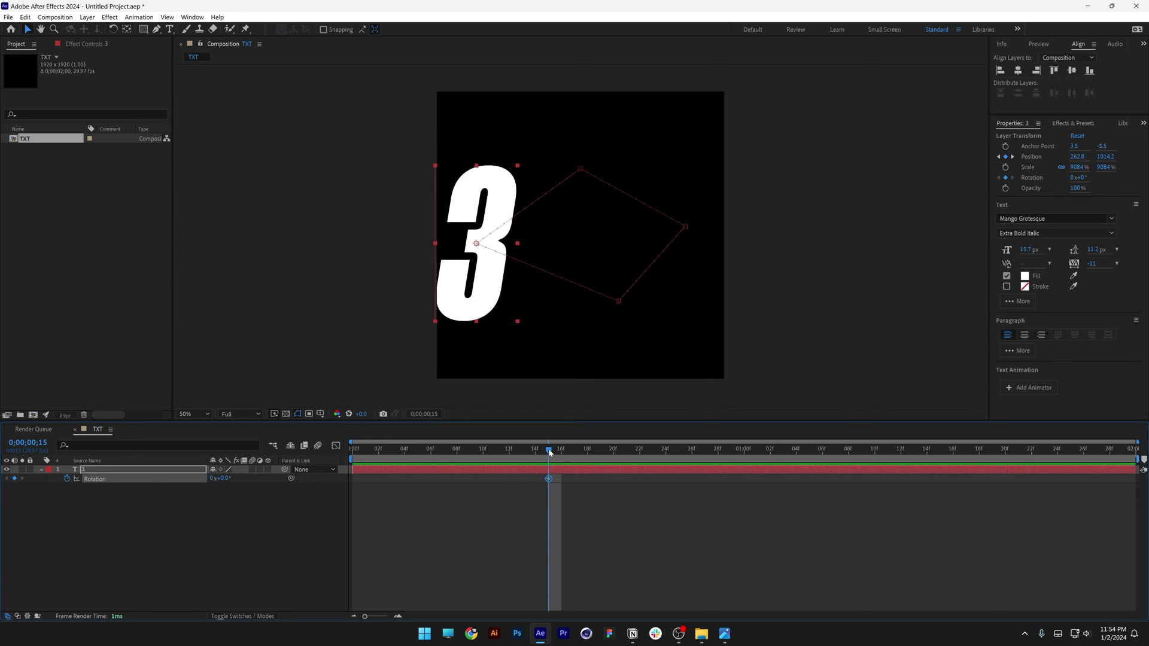
pyautogui.moveTo(549, 453); pyautogui.dragTo(572, 455)
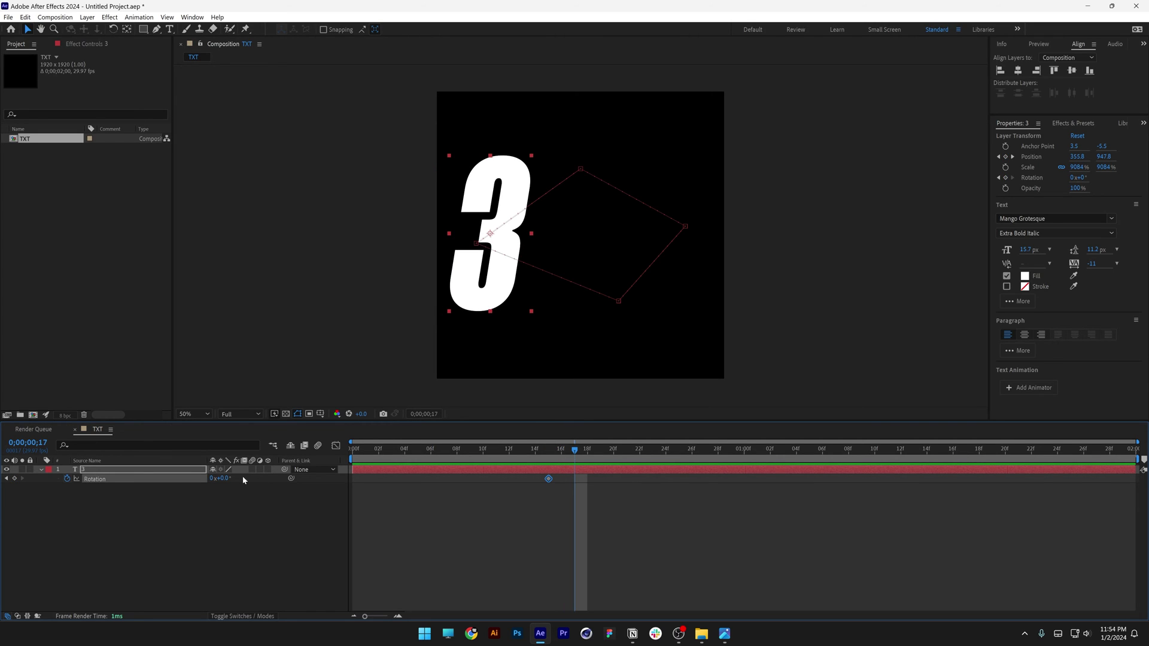
pyautogui.moveTo(226, 479); pyautogui.dragTo(222, 479)
# Step: Copy the 0° rotation keyframe to 1;00 and add another 0° rotation keyframe at 1;15
pyautogui.moveTo(575, 453); pyautogui.dragTo(745, 471)
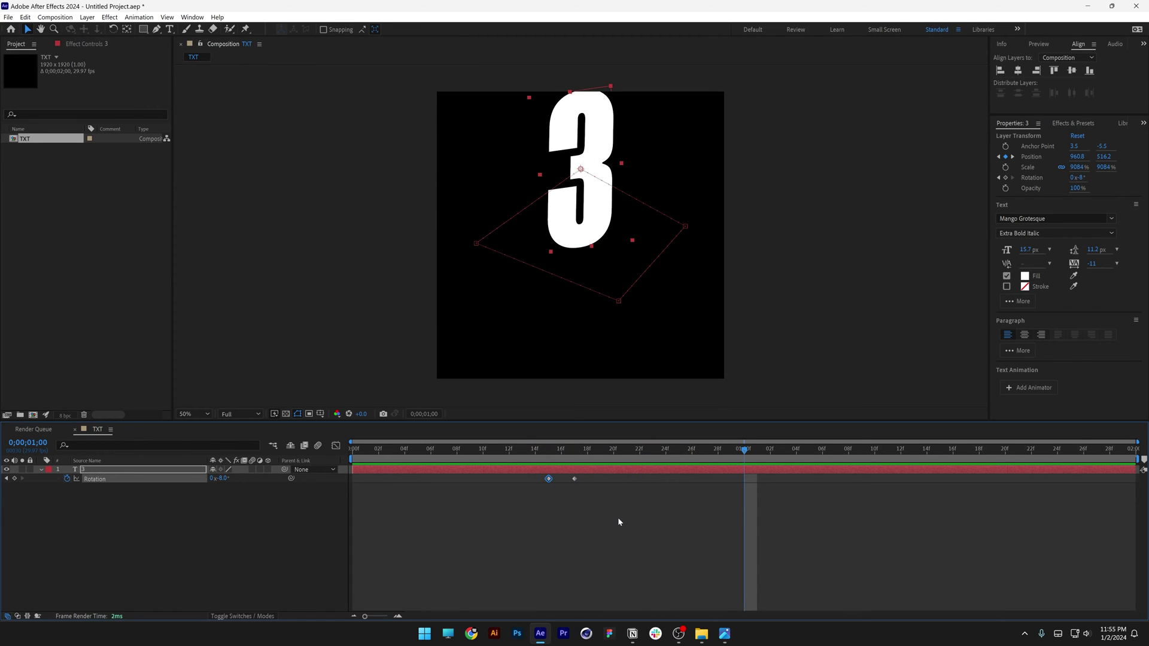
pyautogui.hotkey('ctrl', 'v')
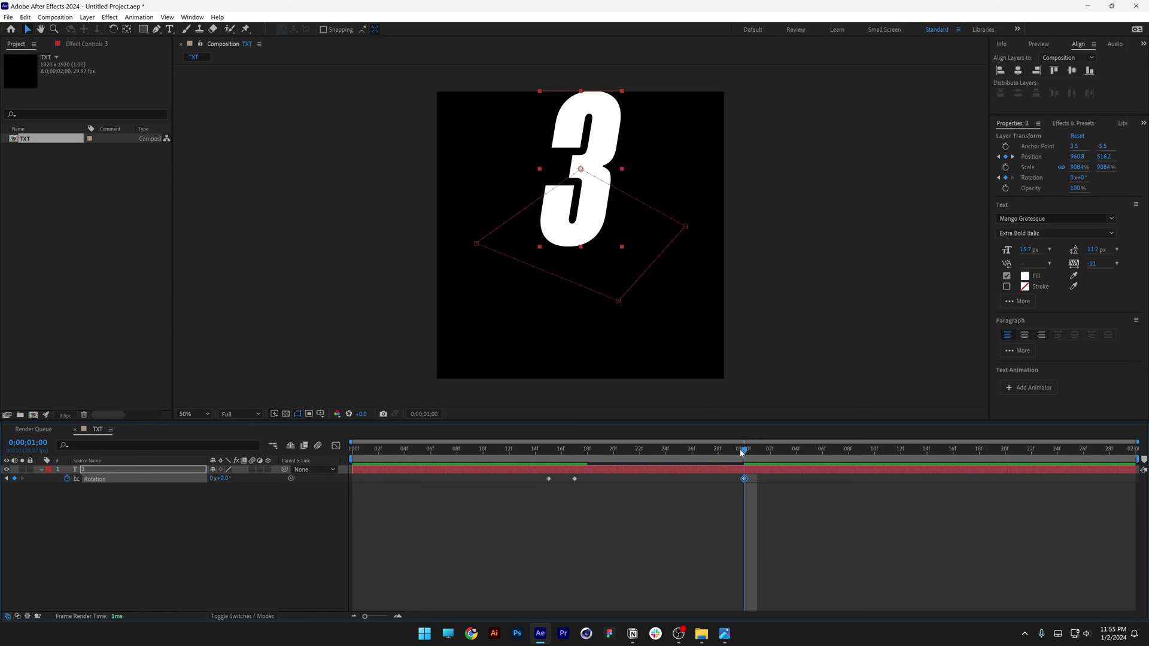
pyautogui.moveTo(744, 451); pyautogui.dragTo(948, 459)
pyautogui.click(14, 478)
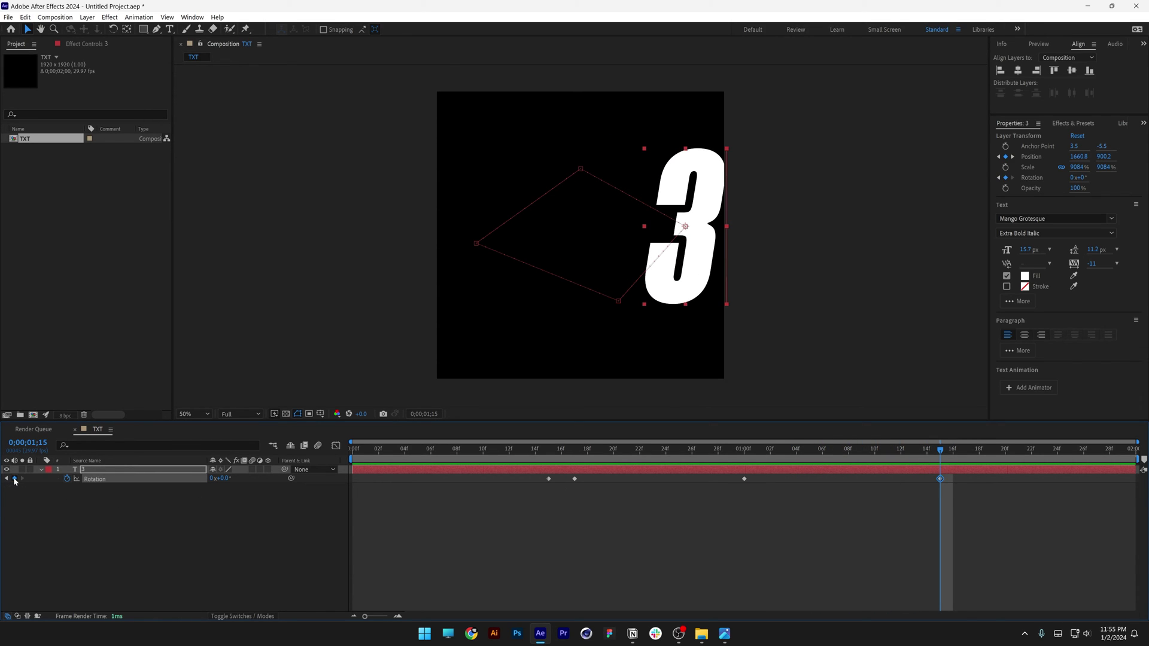
# Step: Add a rotation keyframe of -8° to the 3 at 1;17
pyautogui.click(966, 451)
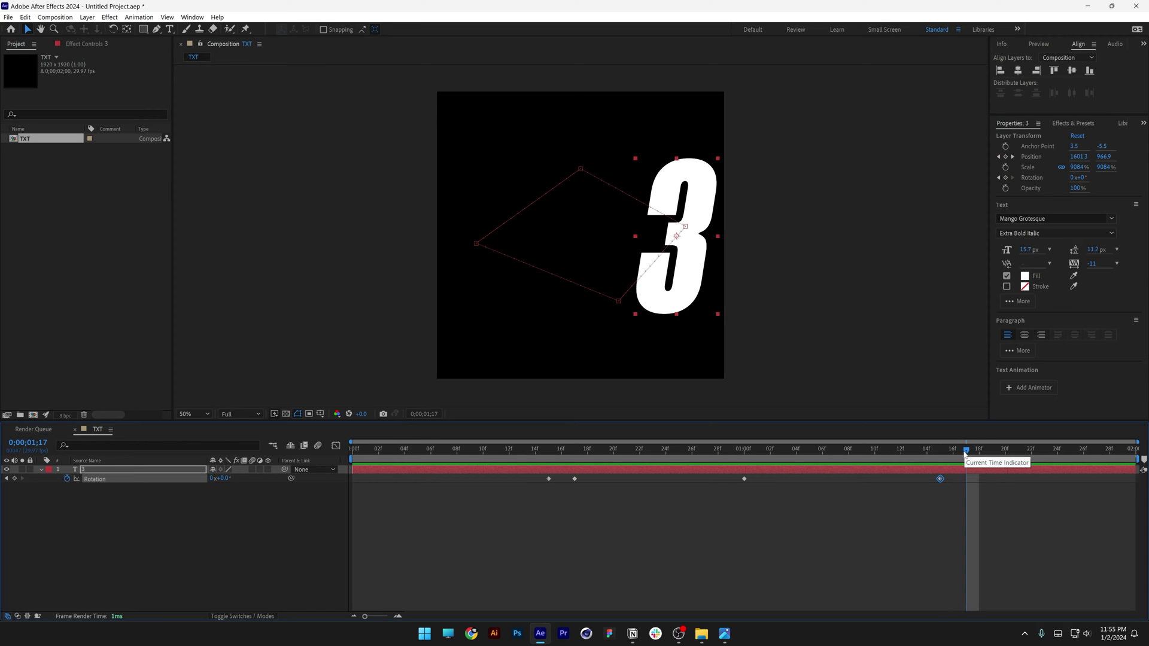
pyautogui.moveTo(227, 479); pyautogui.dragTo(222, 479)
pyautogui.click(903, 505)
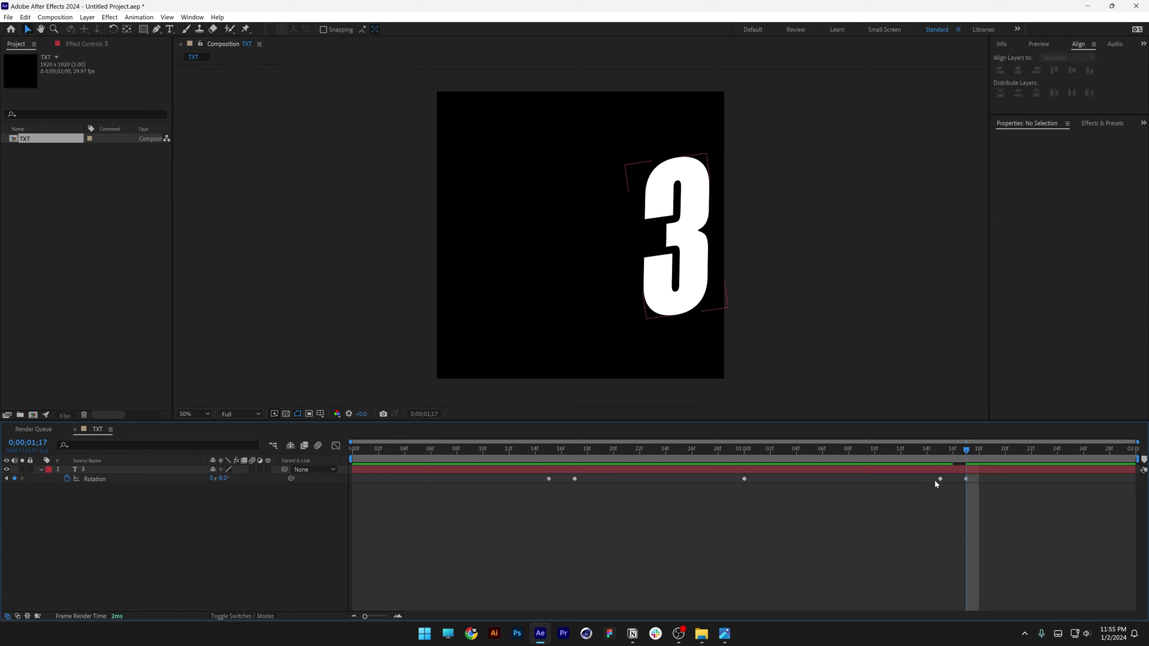
# Step: Copy the 0° rotation keyframe from 1;15 to the end of the composition at 2;00
pyautogui.click(940, 480)
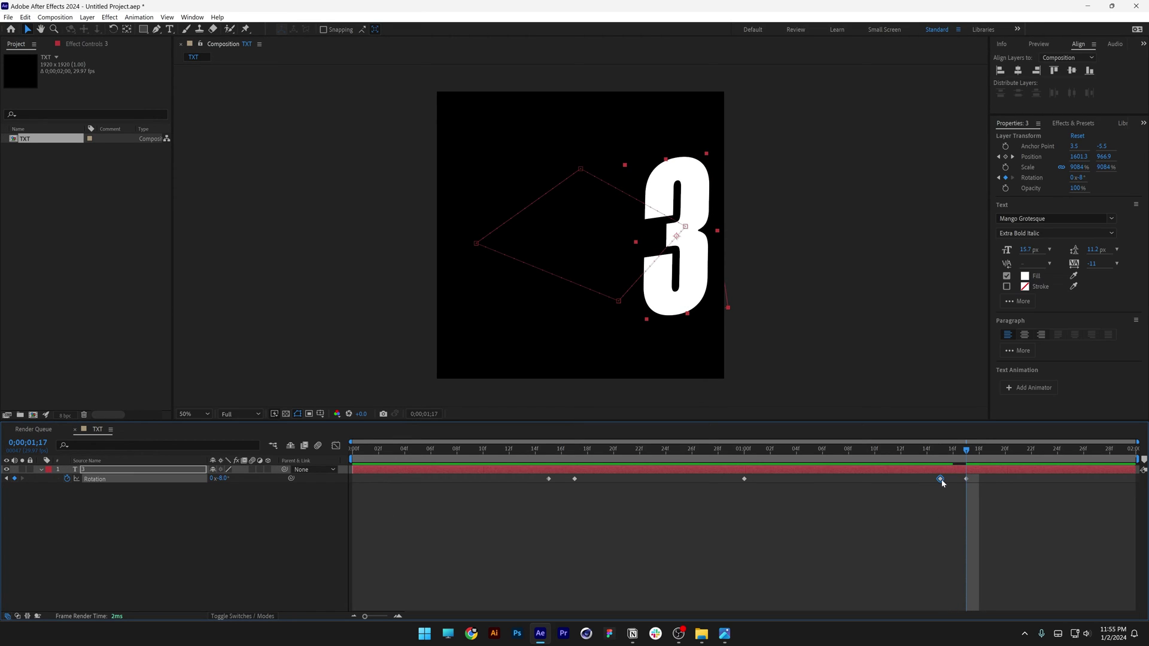
pyautogui.click(1097, 449)
pyautogui.hotkey('ctrl', 'v')
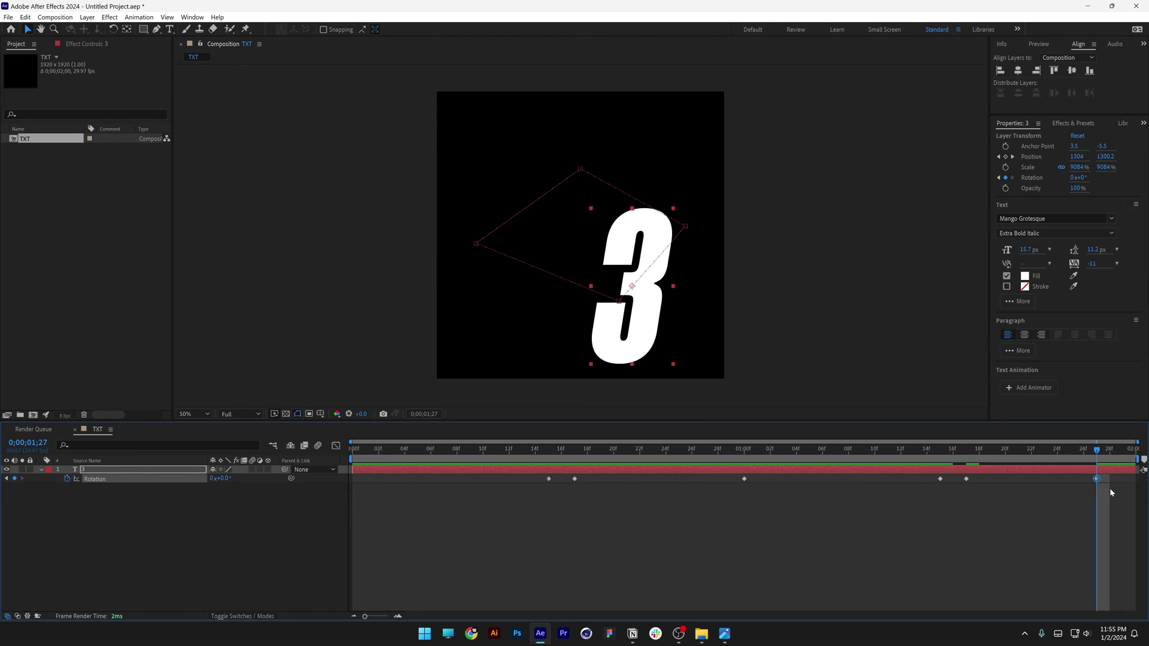
pyautogui.moveTo(1097, 479); pyautogui.dragTo(1135, 479)
# Step: Play back the 3's rotation animation and return to frame 0;10
pyautogui.click(848, 453)
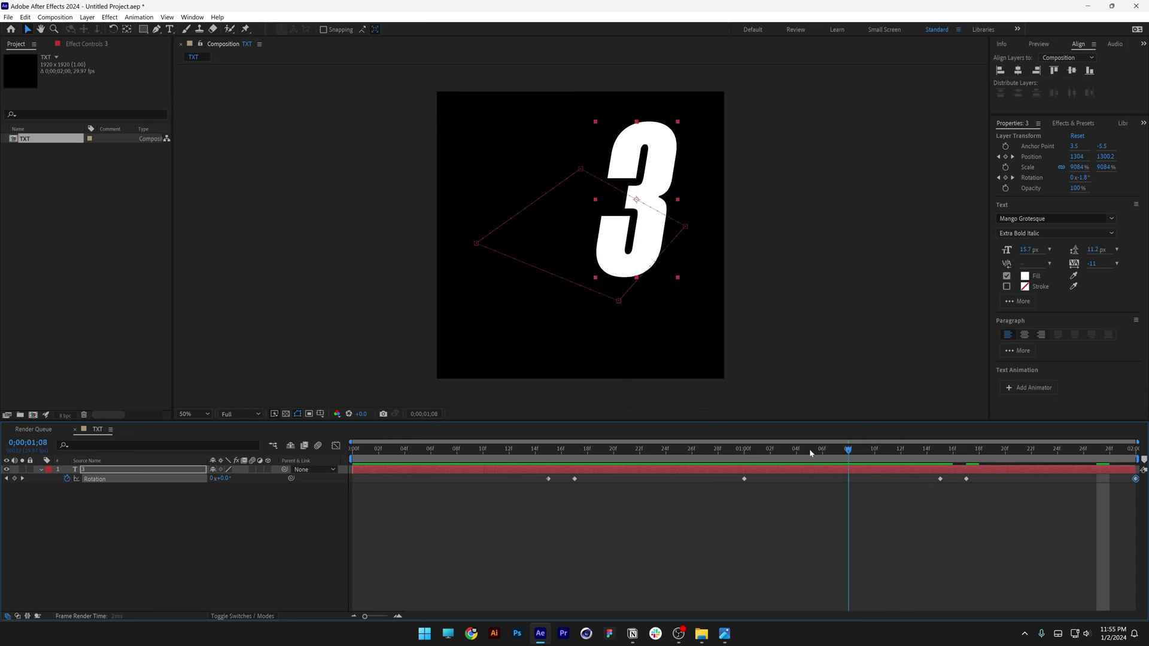
pyautogui.press('space')
pyautogui.click(666, 556)
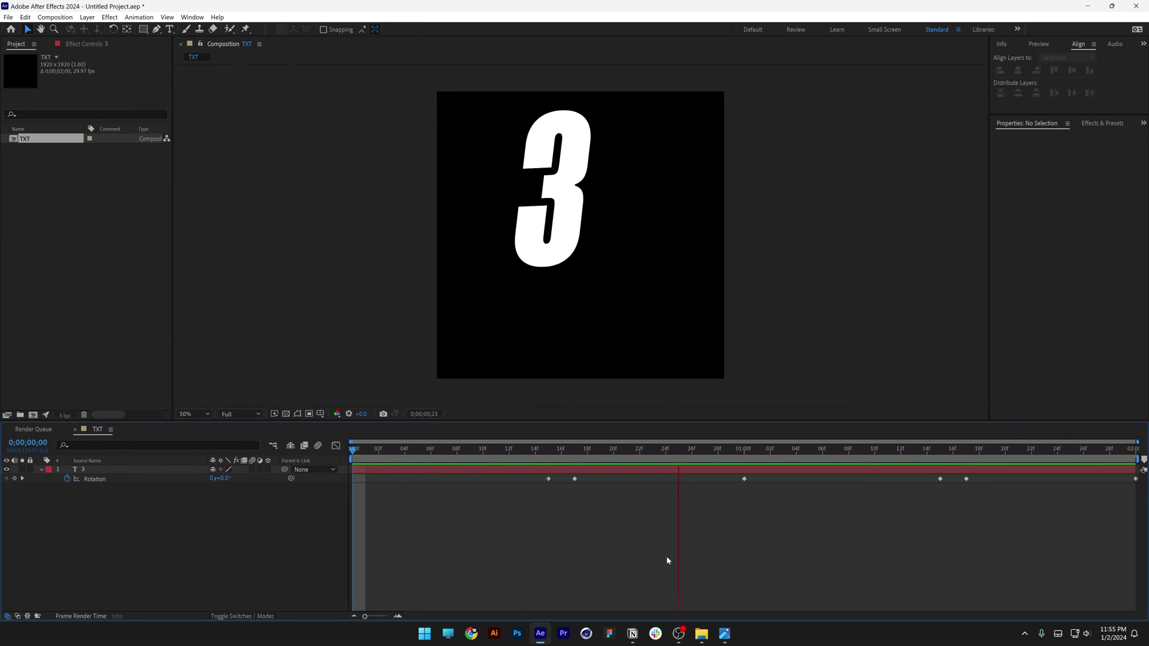
pyautogui.moveTo(563, 449); pyautogui.dragTo(483, 450)
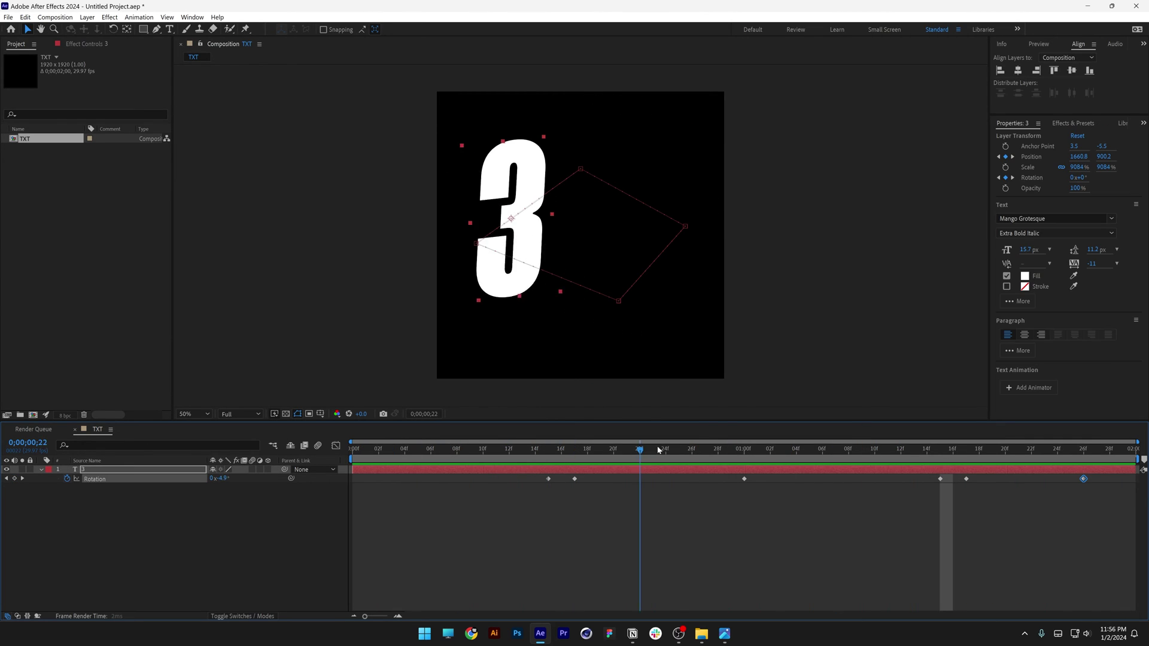
# Step: Duplicate the text layer 3 and rename the upper copy Fill
pyautogui.click(104, 470)
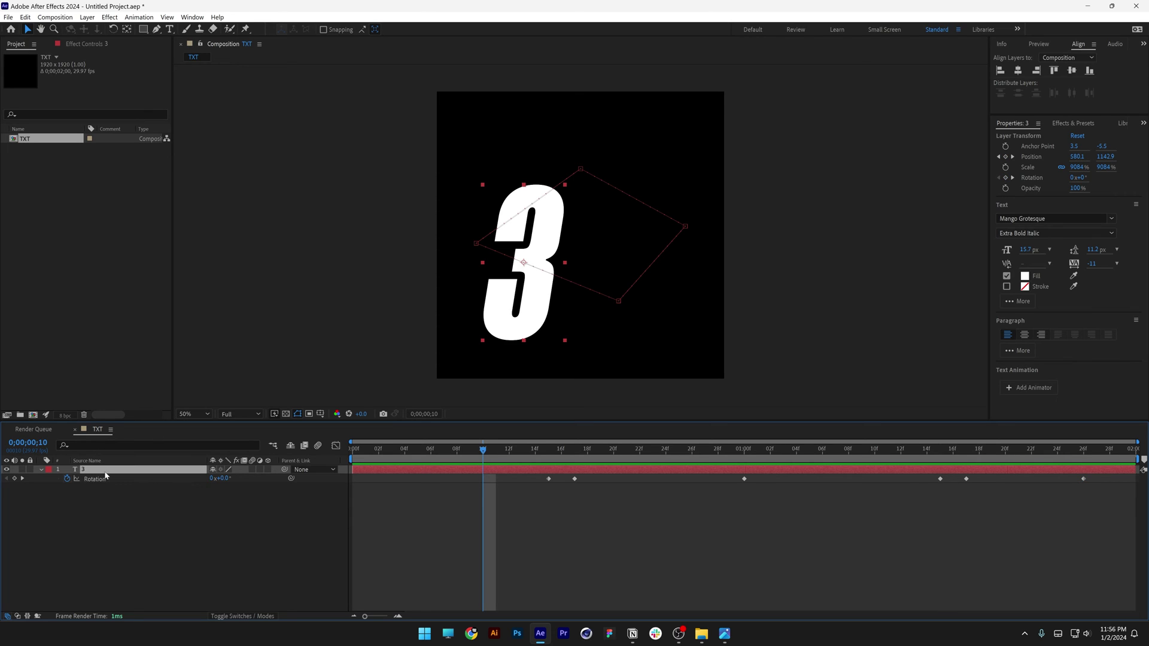
pyautogui.hotkey('ctrl', 'd')
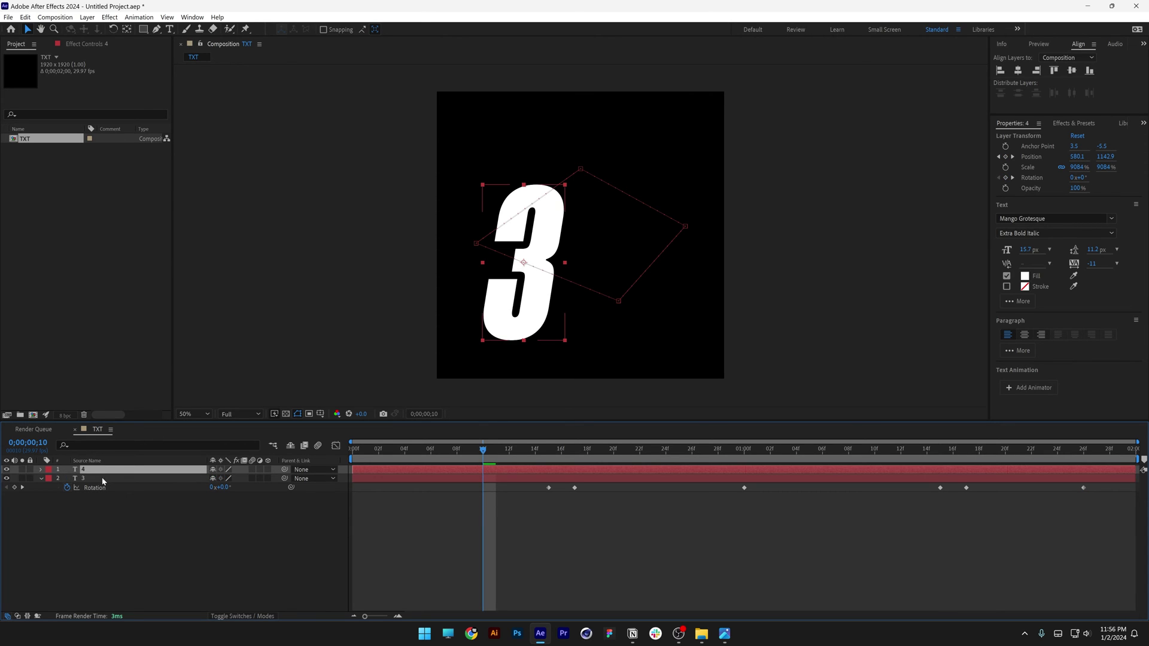
pyautogui.click(41, 479)
pyautogui.rightClick(85, 469)
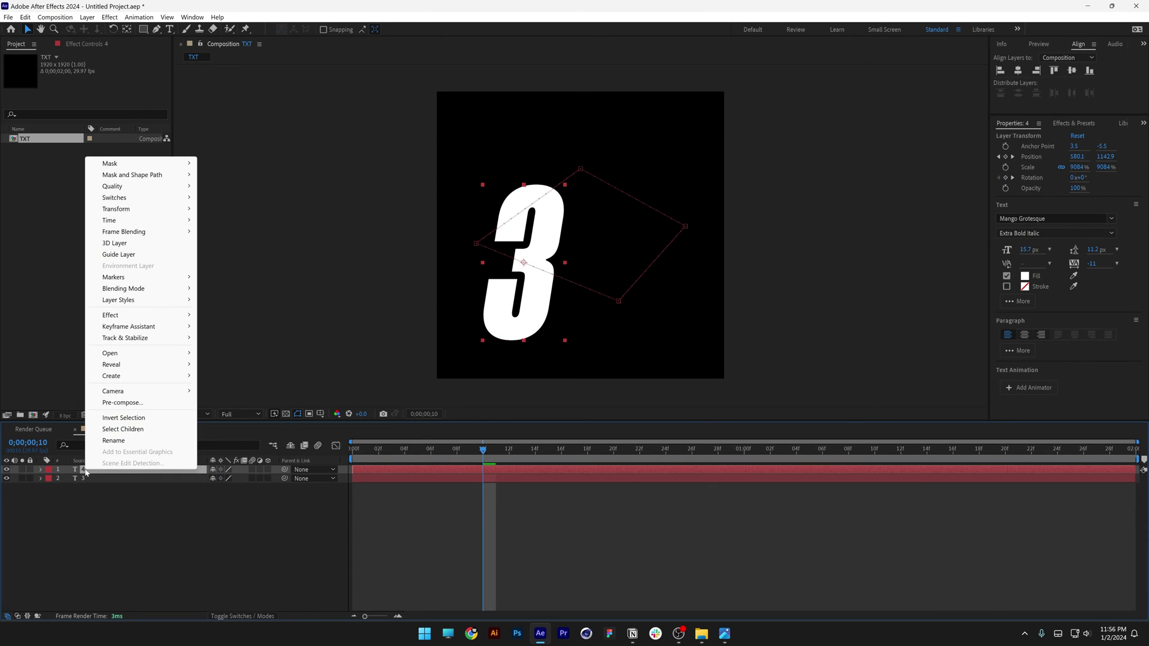
pyautogui.click(115, 443)
pyautogui.write('Fill')
pyautogui.press('Return')
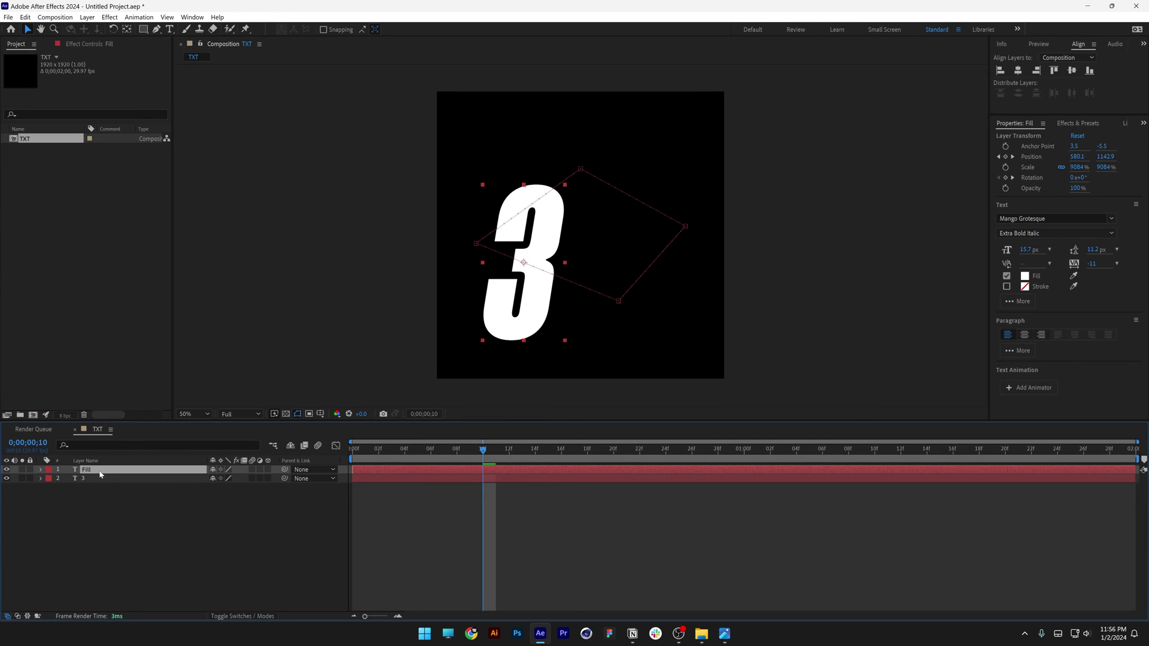
# Step: Rename the lower text layer Stroke
pyautogui.rightClick(98, 478)
pyautogui.click(137, 455)
pyautogui.write('Stroke')
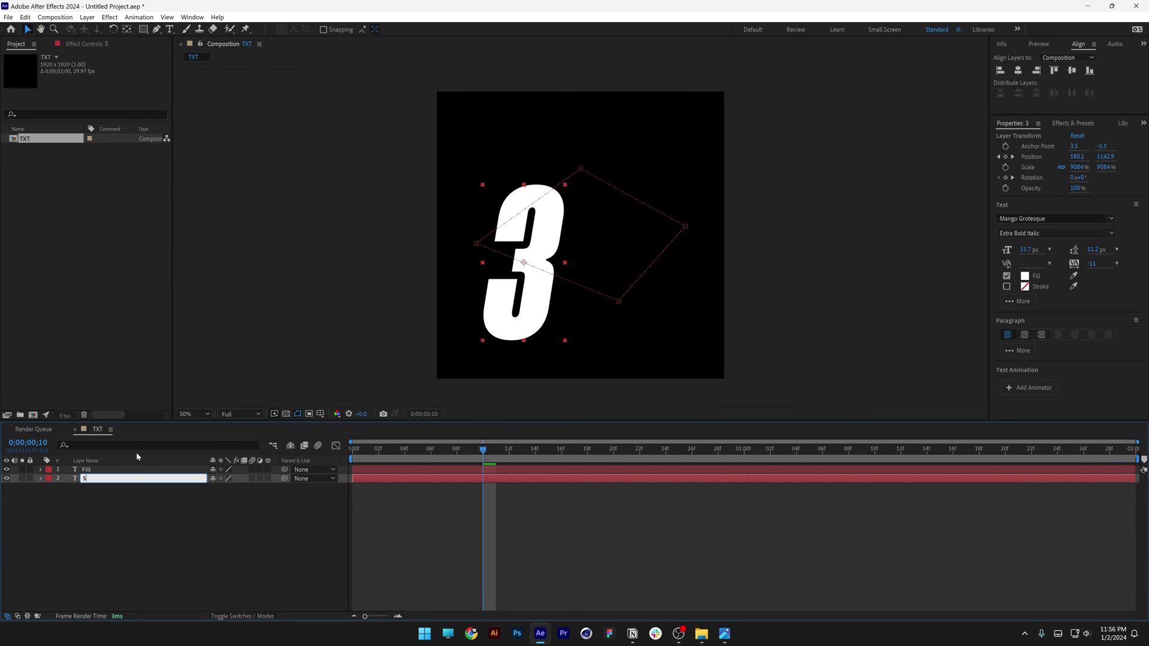
pyautogui.press('Return')
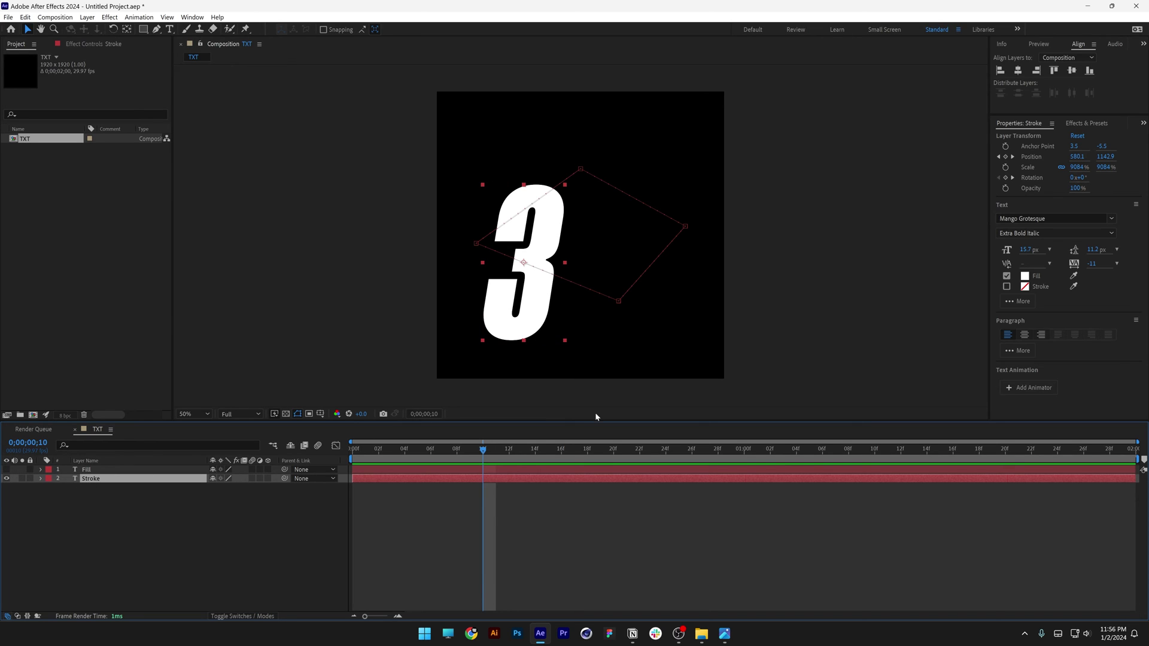
# Step: Give the Stroke layer's text a black (000000) fill and enable a white stroke
pyautogui.click(1025, 276)
pyautogui.moveTo(691, 471); pyautogui.dragTo(584, 534)
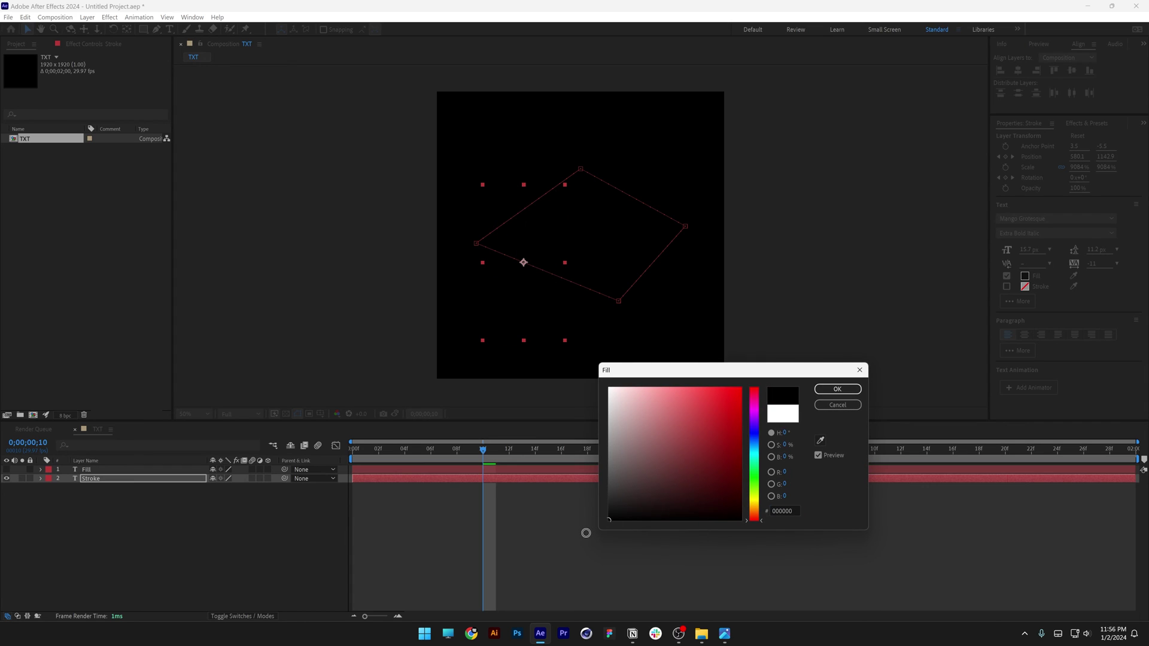
pyautogui.click(837, 389)
pyautogui.click(1007, 287)
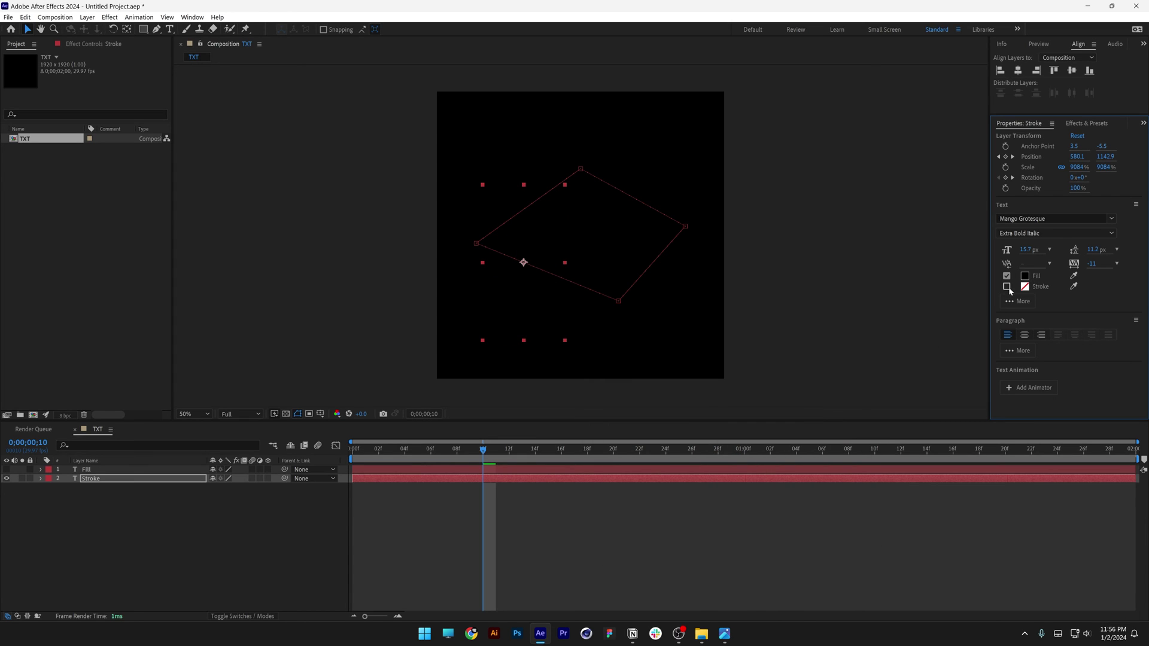
pyautogui.click(1025, 289)
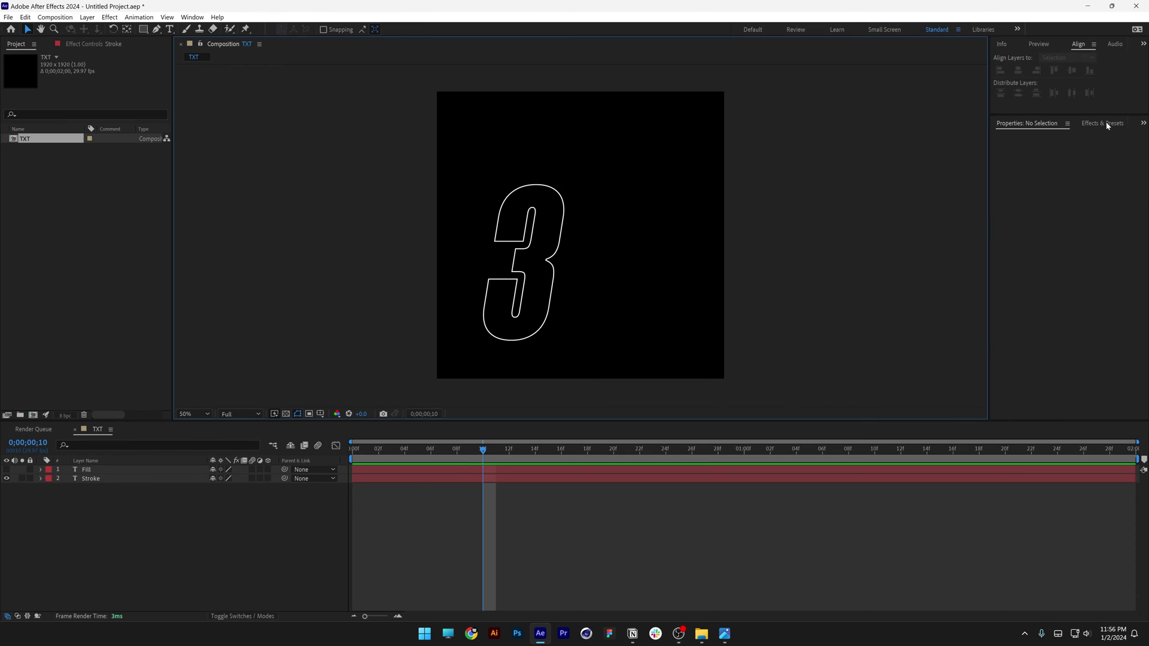
# Step: Find the Echo effect and apply it to the Stroke layer
pyautogui.click(1105, 124)
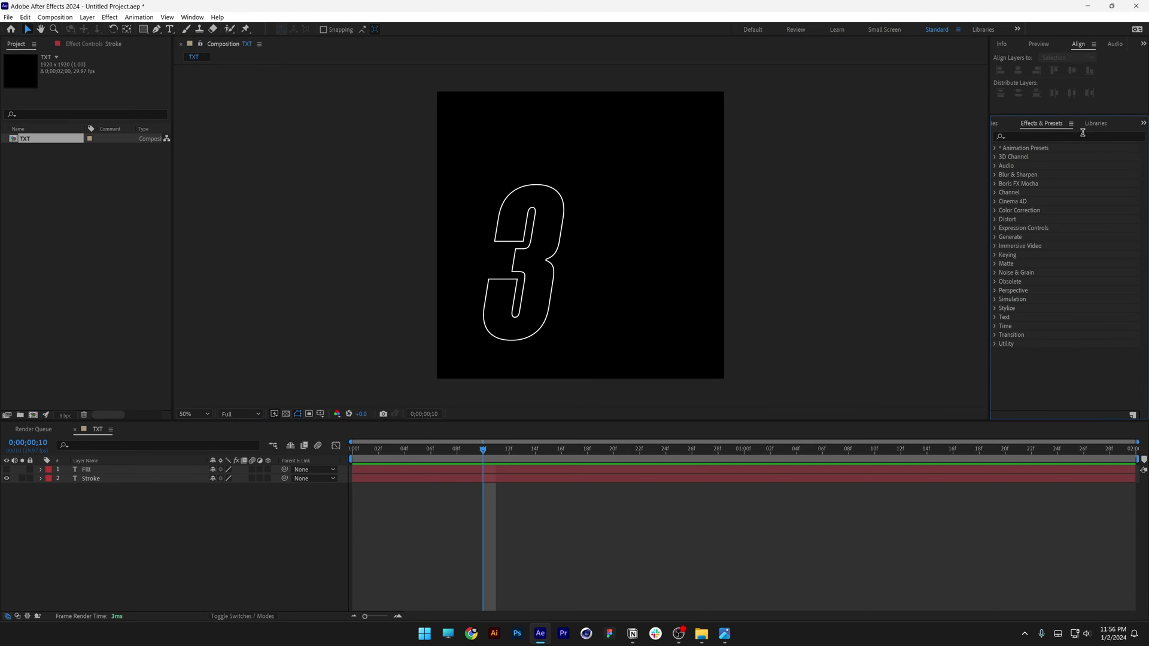
pyautogui.click(1082, 134)
pyautogui.write('echo')
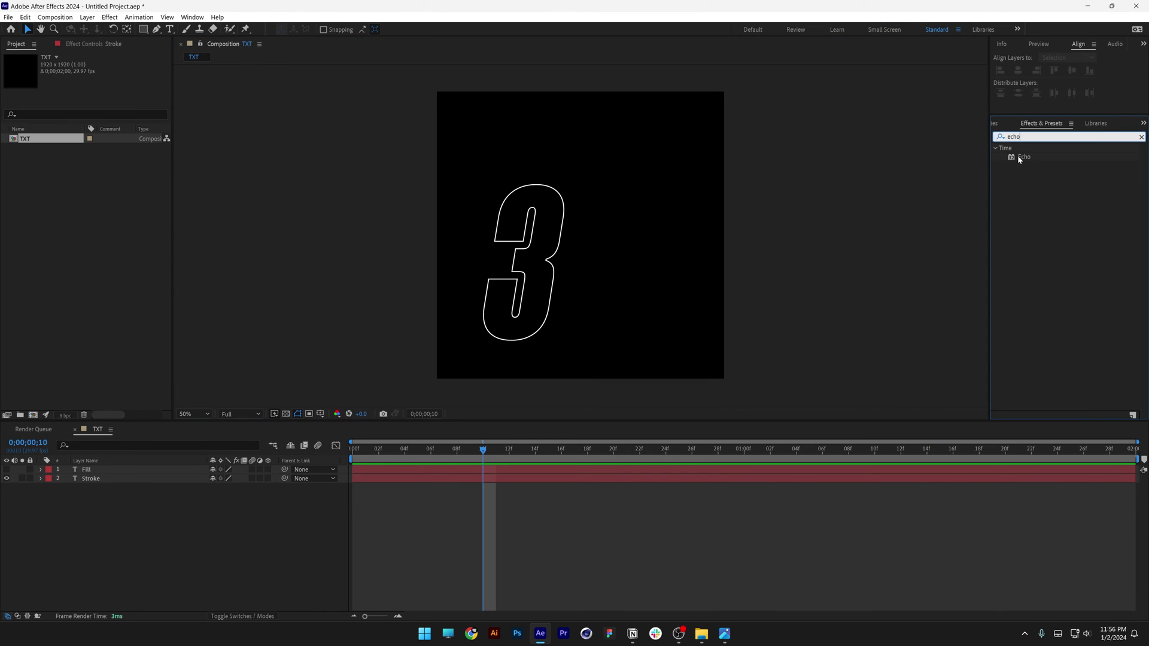
pyautogui.moveTo(1019, 159)
pyautogui.mouseDown()
pyautogui.moveTo(874, 239)
pyautogui.moveTo(197, 430)
pyautogui.moveTo(103, 482)
pyautogui.mouseUp()
pyautogui.press('.')
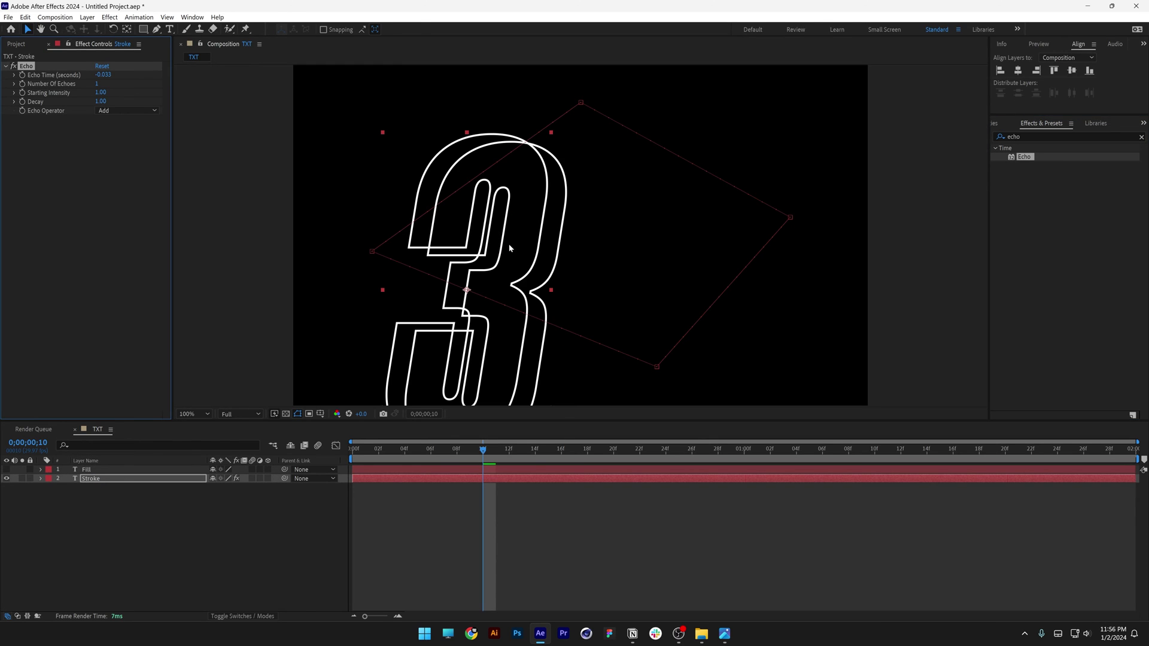
# Step: Set the Stroke layer's Number Of Echoes to 13 and preview the outline trail
pyautogui.press(',')
pyautogui.press('.')
pyautogui.moveTo(98, 86); pyautogui.dragTo(104, 85)
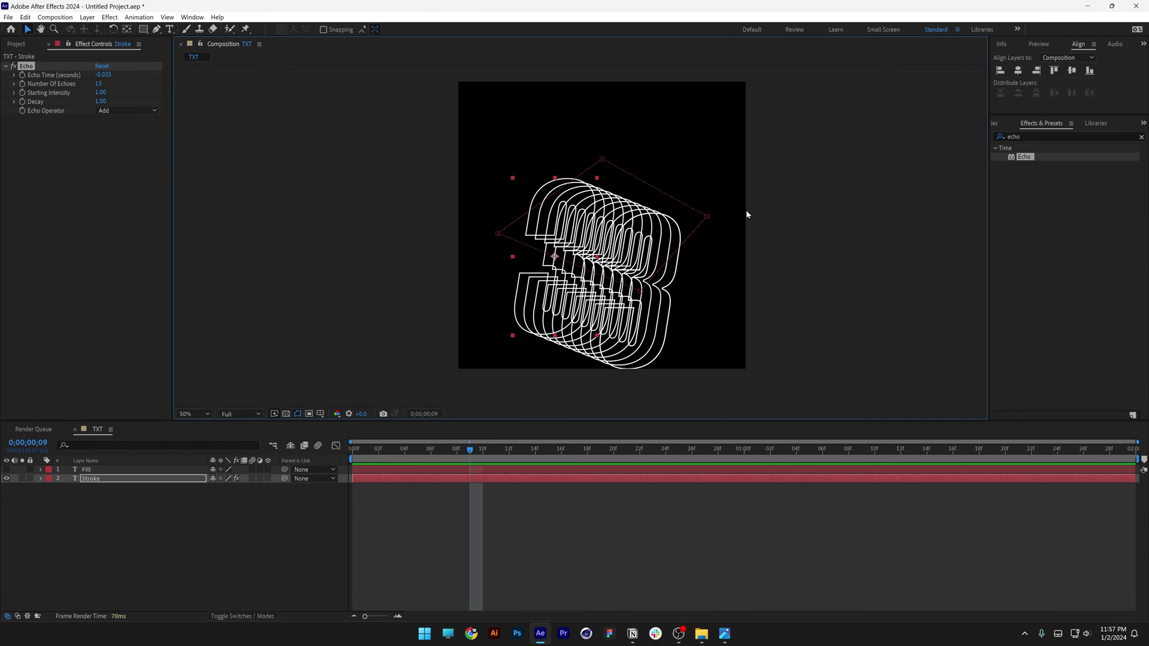
pyautogui.press('space')
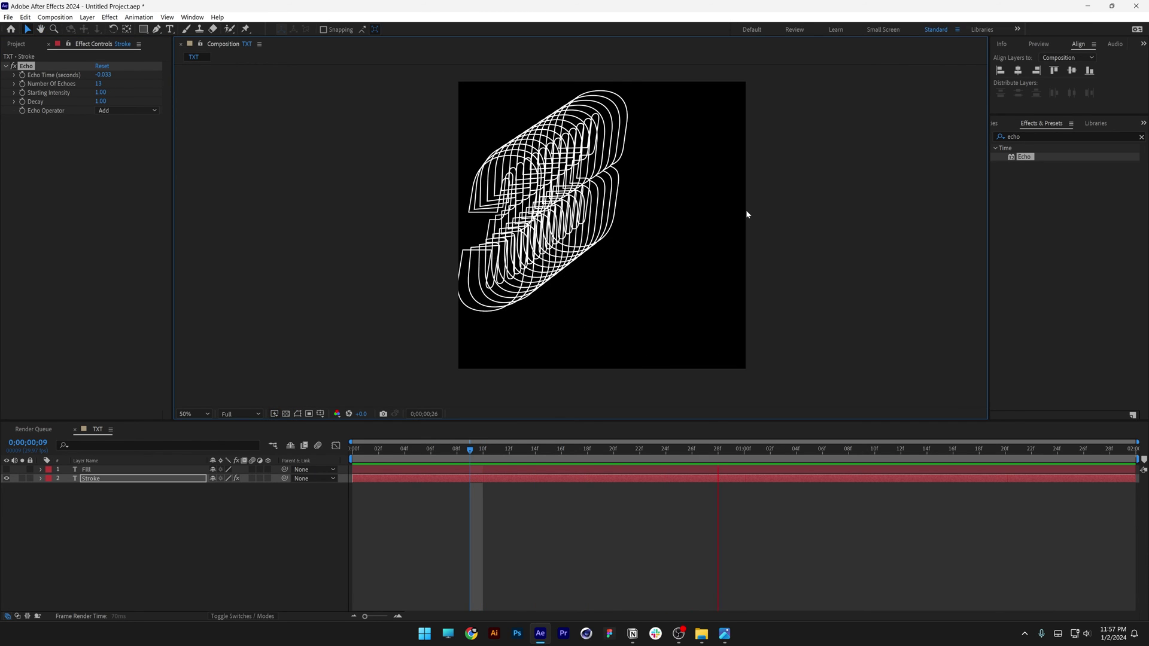
pyautogui.scroll(2, 572, 229)
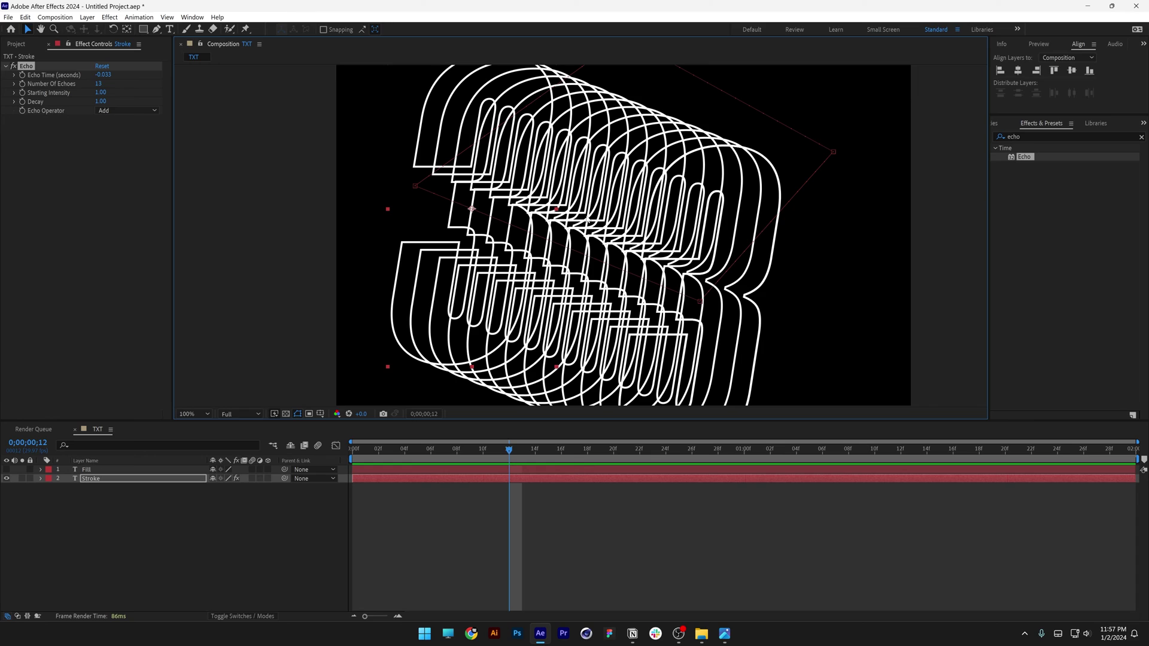
# Step: Set the Echo Operator to Composite In Front and make the Fill layer visible again
pyautogui.click(114, 110)
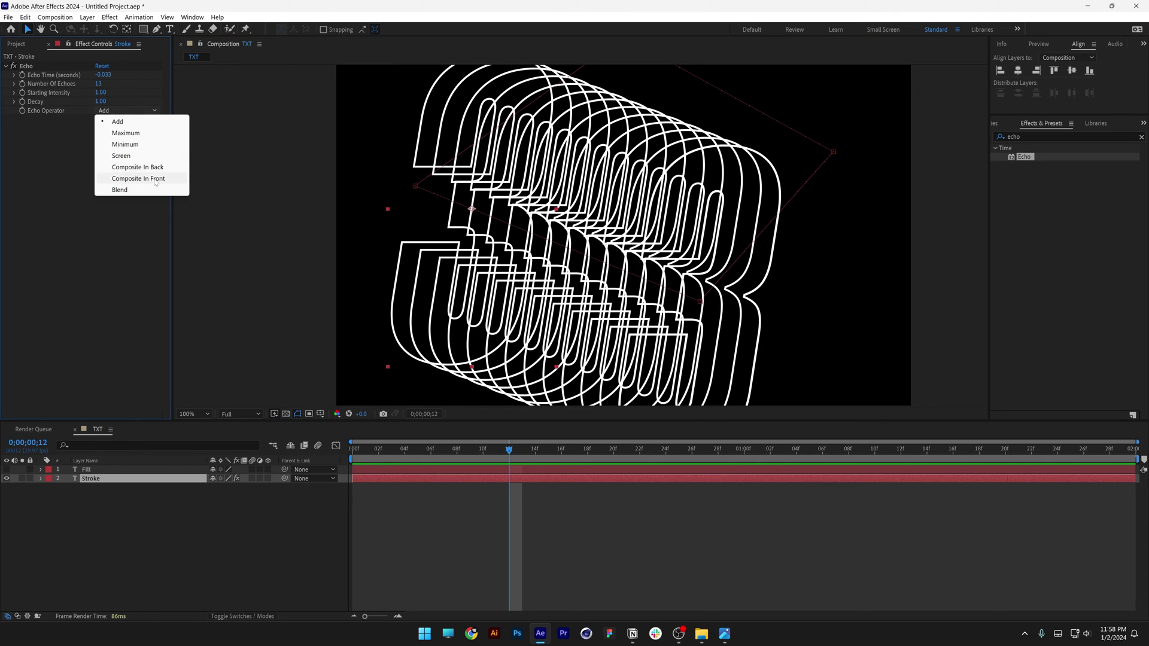
pyautogui.click(137, 178)
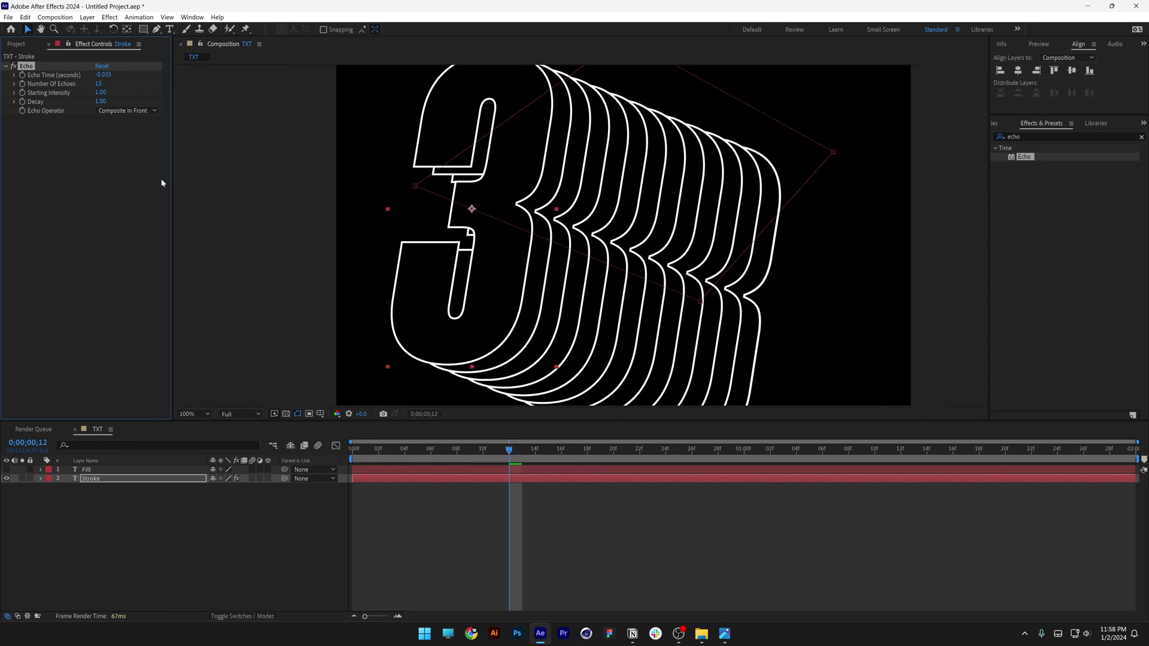
pyautogui.click(6, 470)
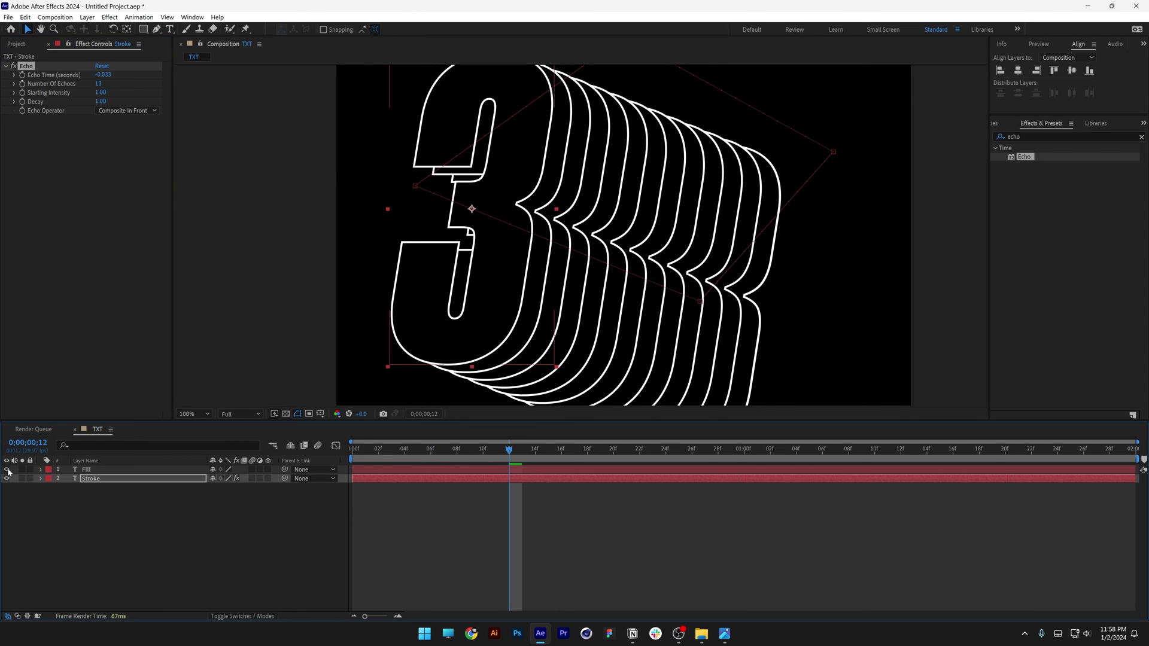
# Step: Play back the filled 3 together with its echoed outlines
pyautogui.press(',')
pyautogui.press('space')
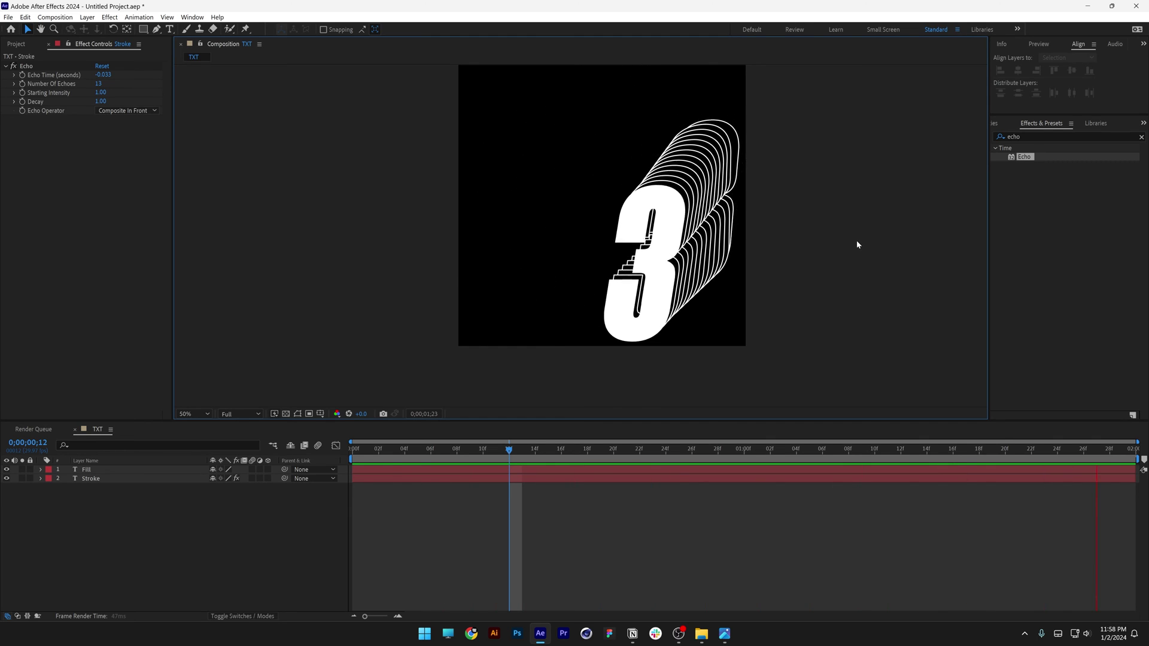
pyautogui.press('space')
pyautogui.press('.')
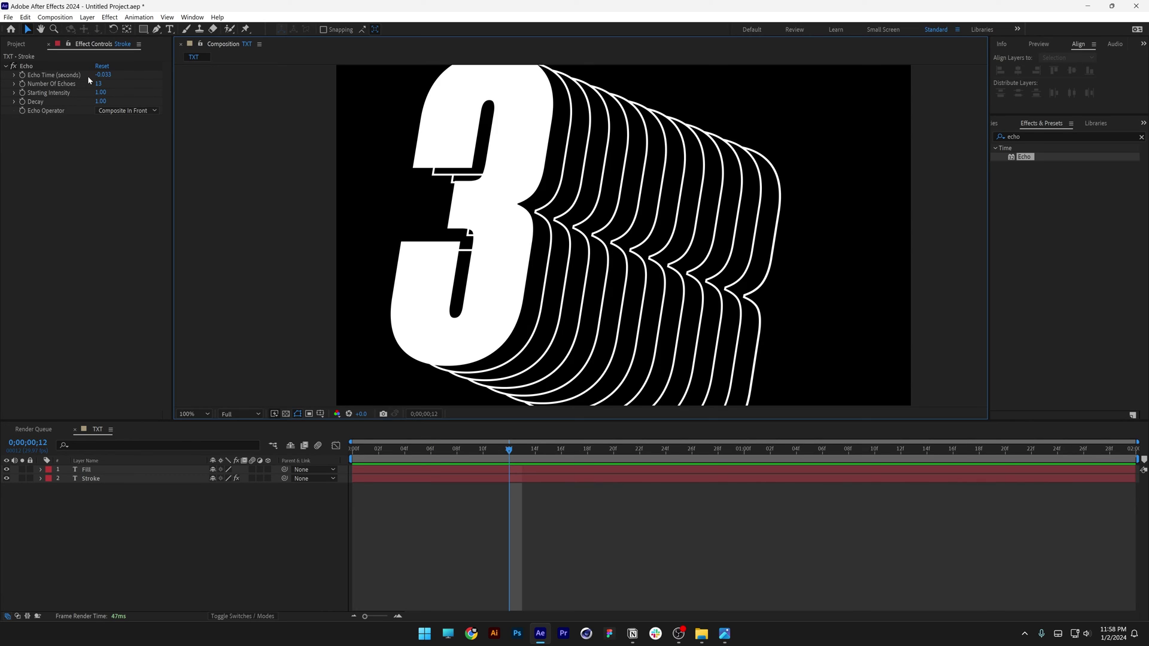
# Step: Try a shorter Echo Time on the Stroke layer and restore it to -0.033 seconds
pyautogui.click(105, 76)
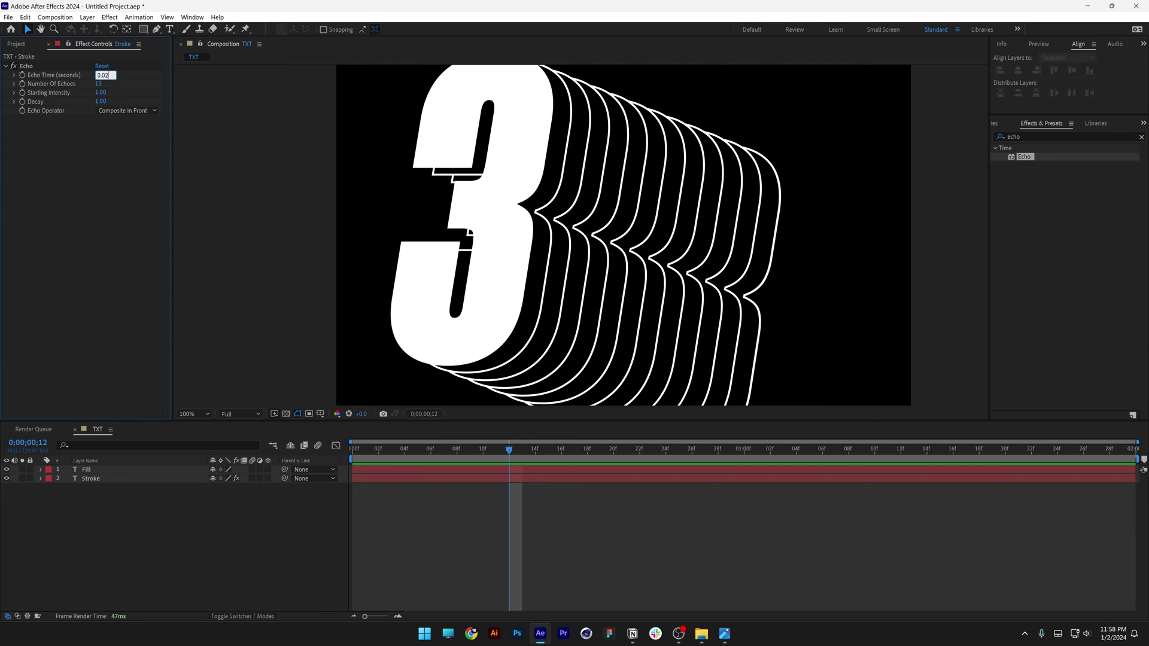
pyautogui.press('Return')
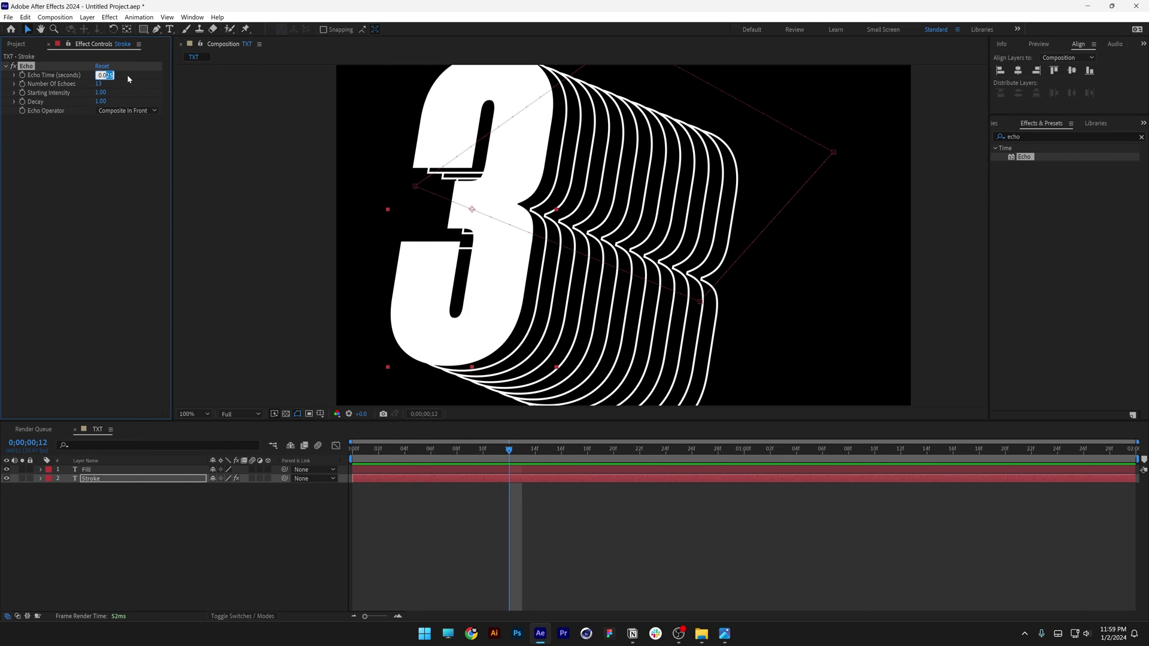
pyautogui.press('Return')
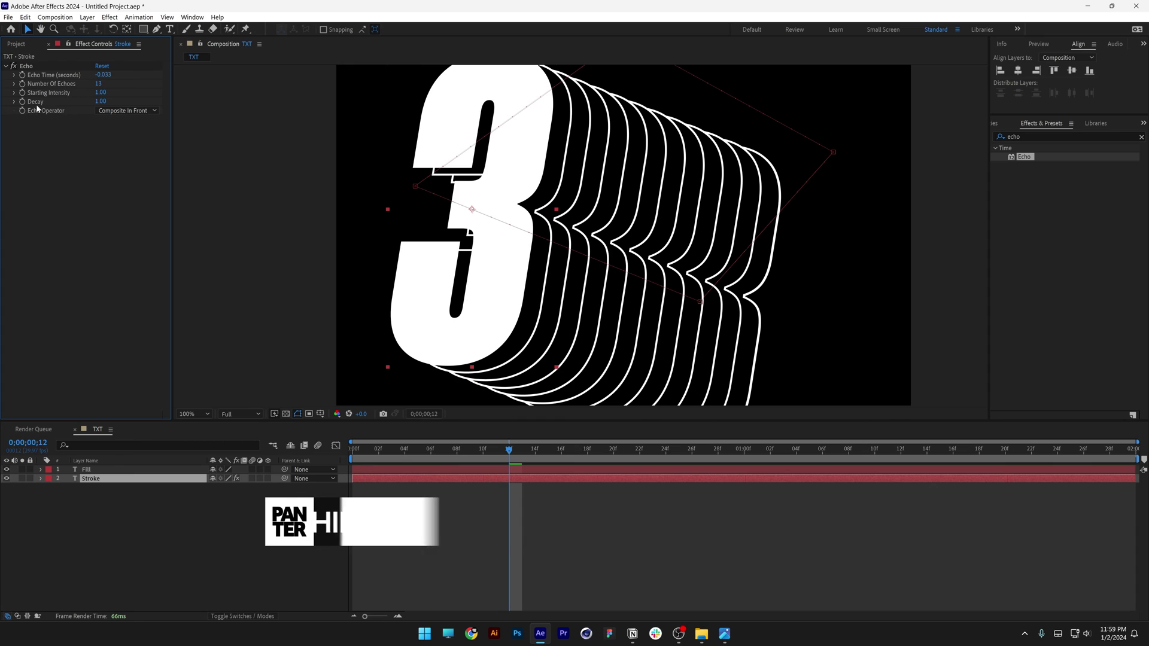
# Step: Set the Stroke layer's echo to 23 echoes with a Decay of 0.95
pyautogui.moveTo(98, 102)
pyautogui.mouseDown()
pyautogui.moveTo(86, 102)
pyautogui.moveTo(103, 84)
pyautogui.mouseUp()
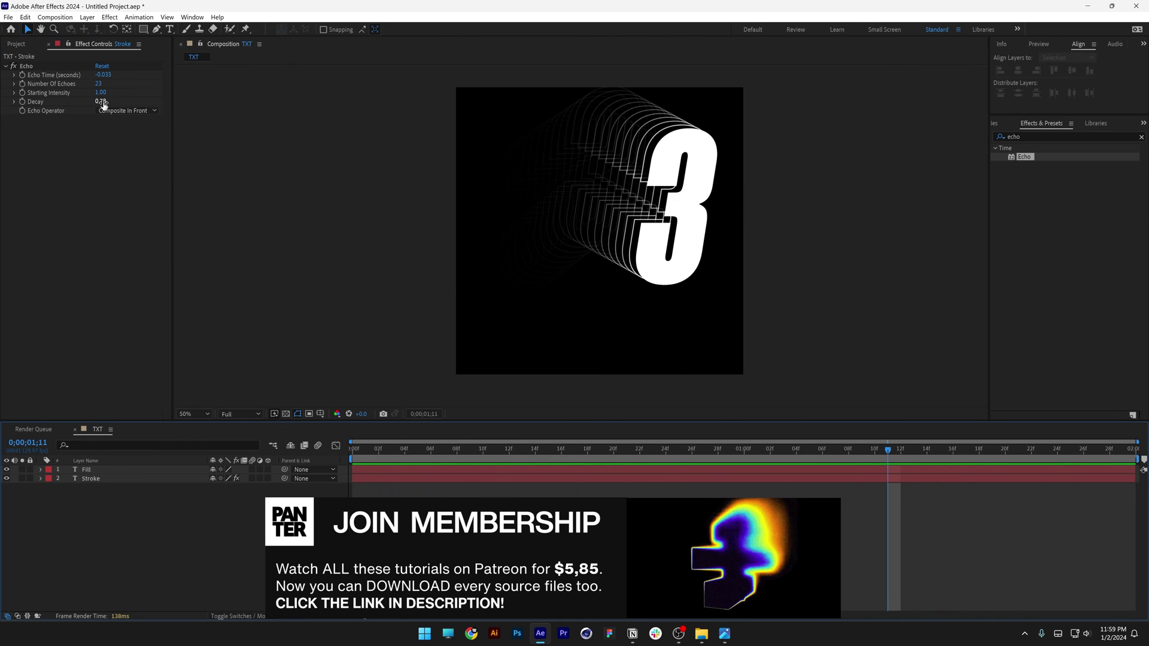
pyautogui.moveTo(100, 101); pyautogui.dragTo(114, 102)
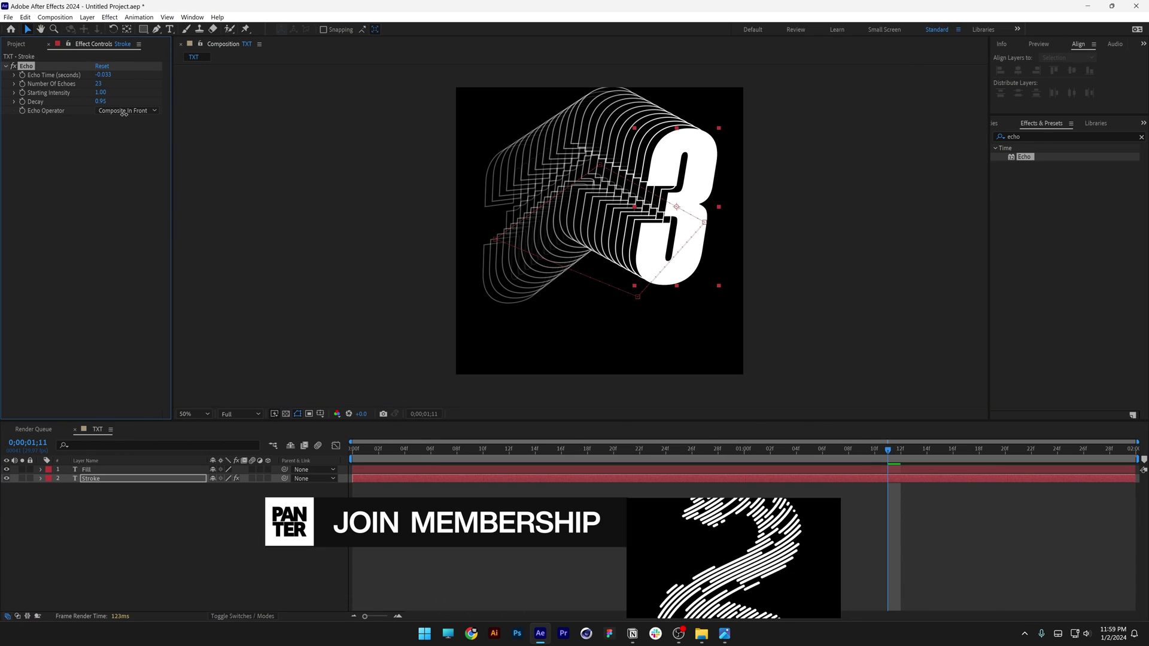
pyautogui.click(347, 240)
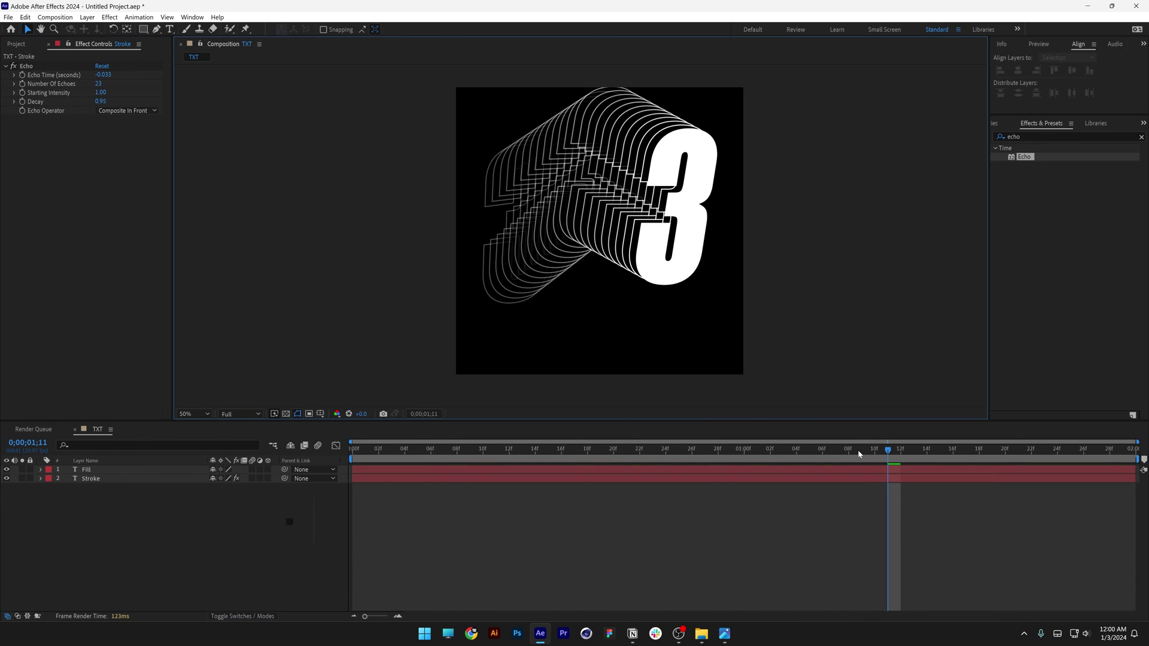
# Step: Play back the animation with the fading echo trail
pyautogui.moveTo(888, 450); pyautogui.dragTo(1125, 456)
pyautogui.press('space')
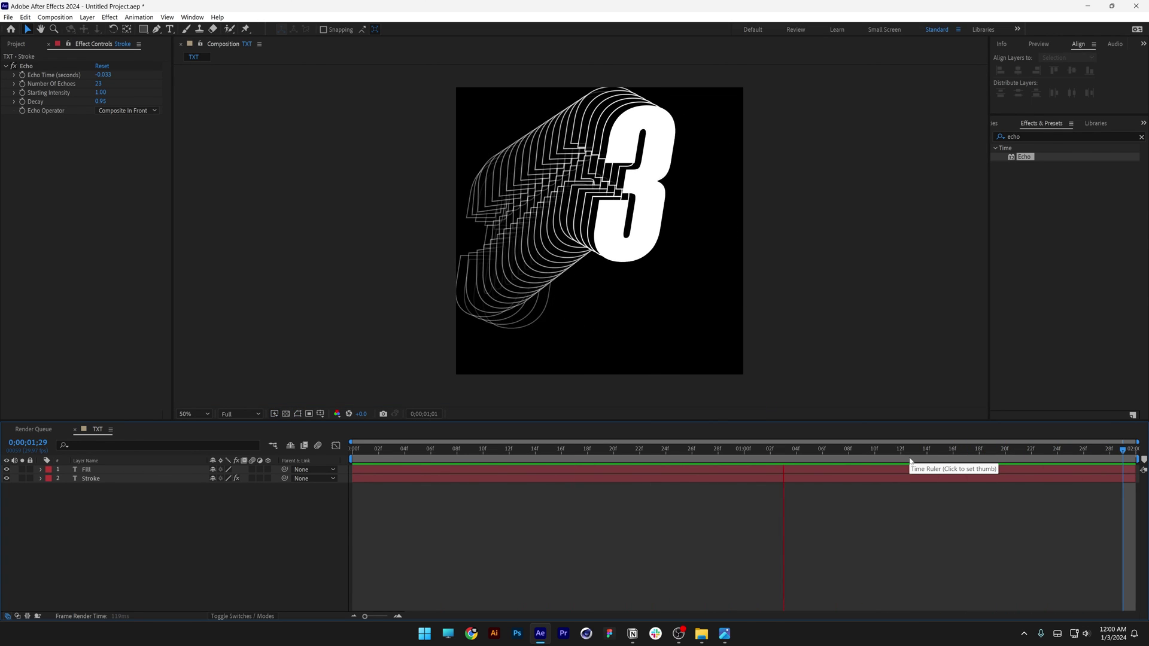
pyautogui.click(910, 461)
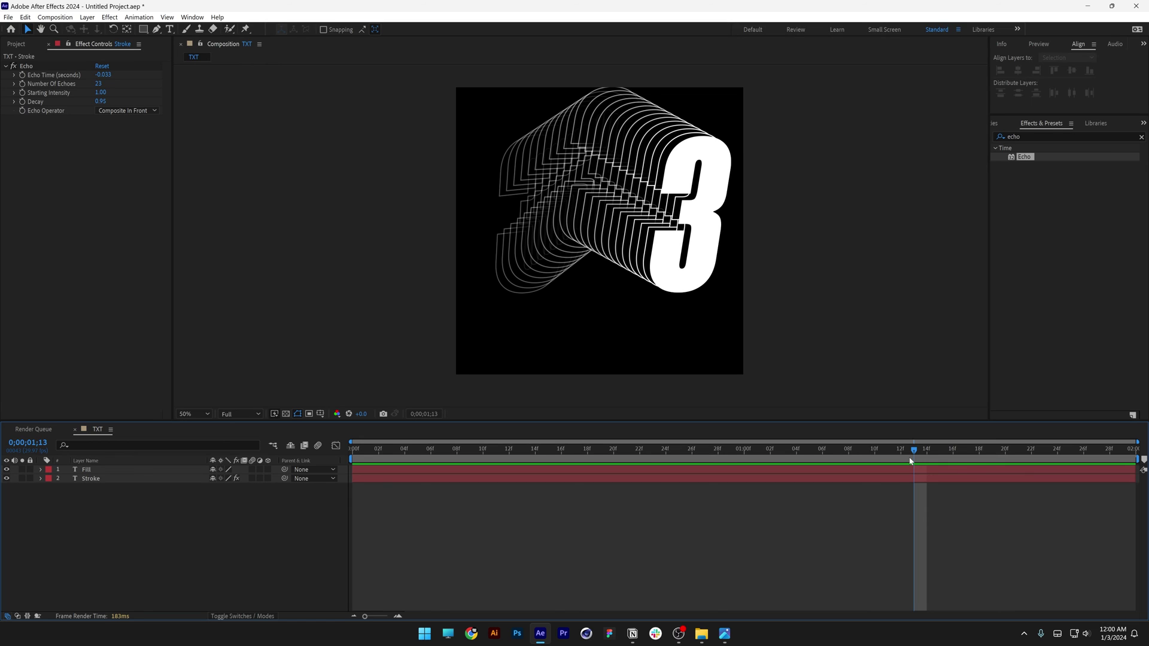
# Step: Keyframe the Stroke layer's Echo Time at -0.033 seconds on 0;00;01;22 and at 0 on 0;00;01;29
pyautogui.moveTo(923, 455); pyautogui.dragTo(1032, 452)
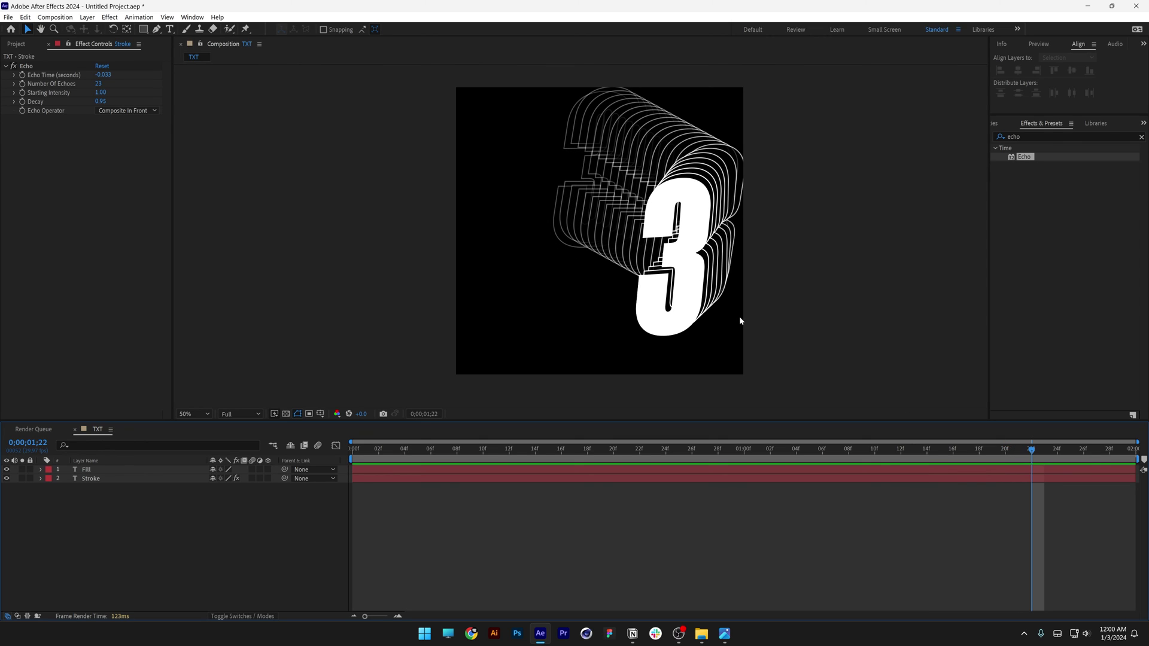
pyautogui.click(27, 66)
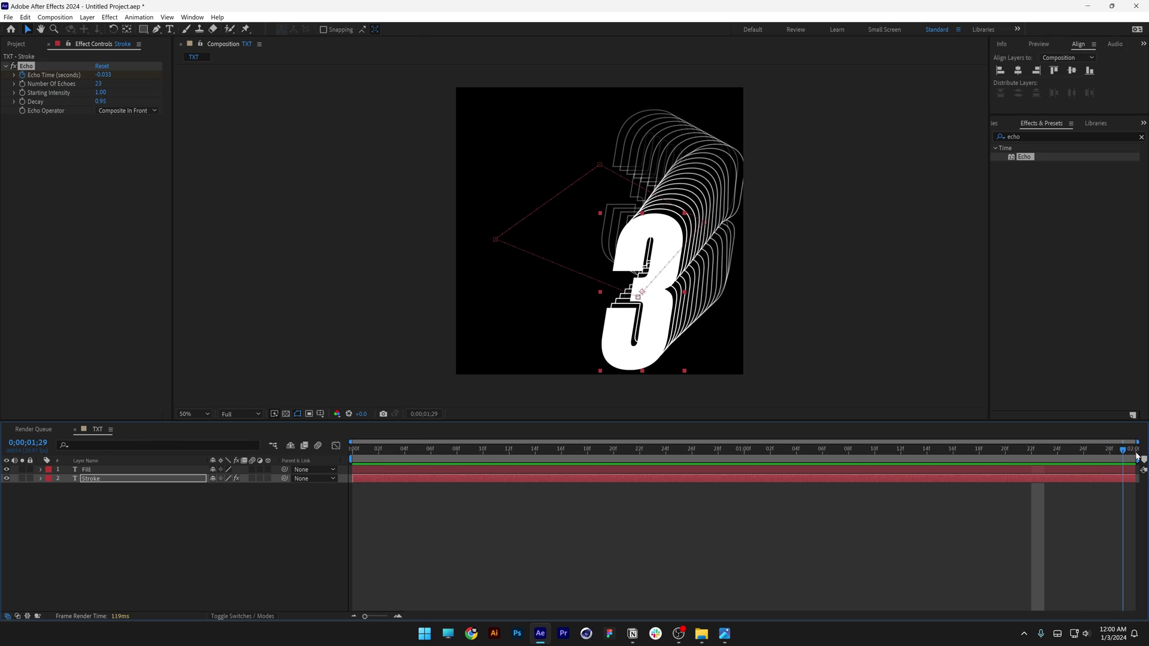
pyautogui.moveTo(101, 76); pyautogui.dragTo(119, 78)
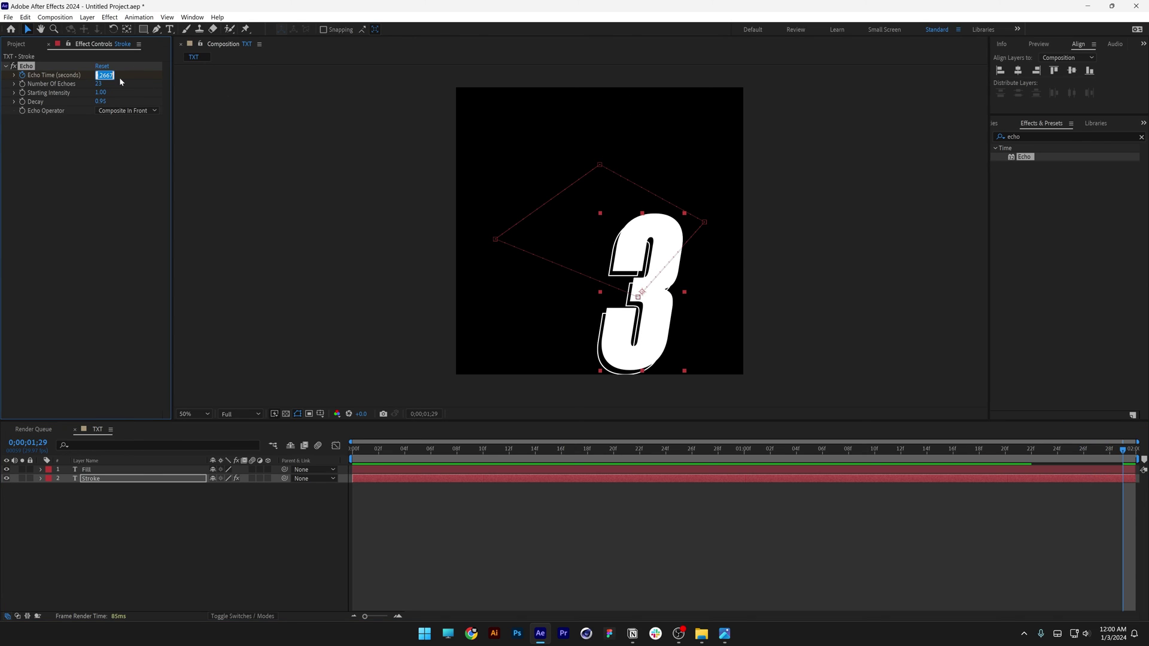
pyautogui.write('0')
pyautogui.press('Return')
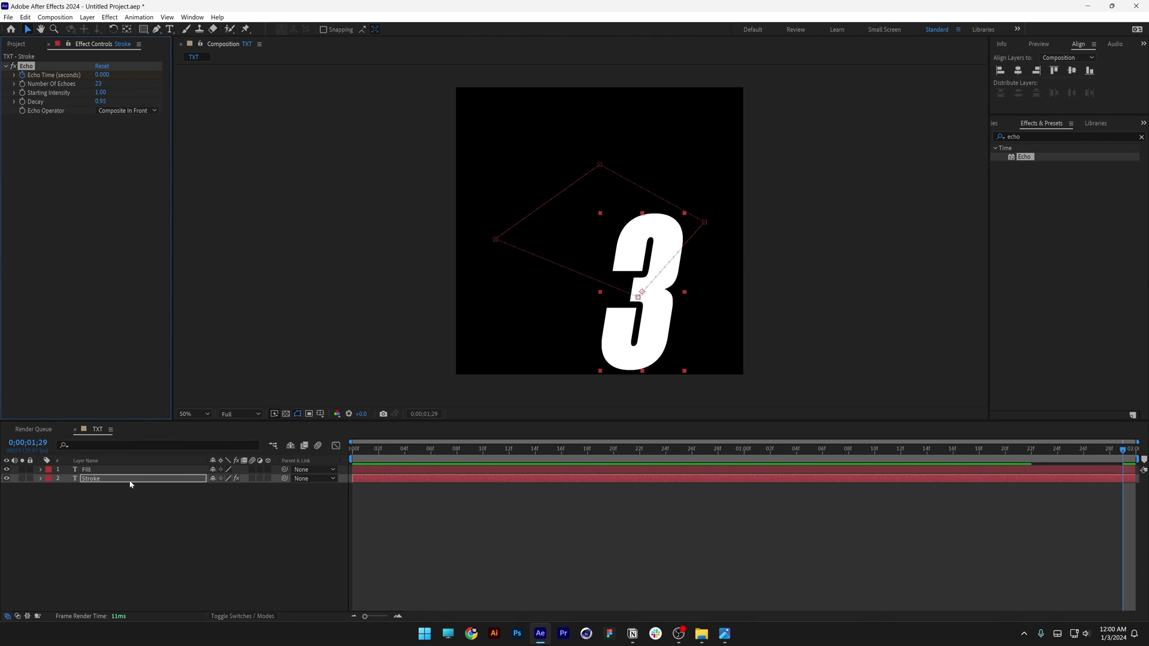
# Step: Reveal the Stroke layer's keyframes and move the last Echo Time keyframe in line with the final Position keyframe
pyautogui.press('u')
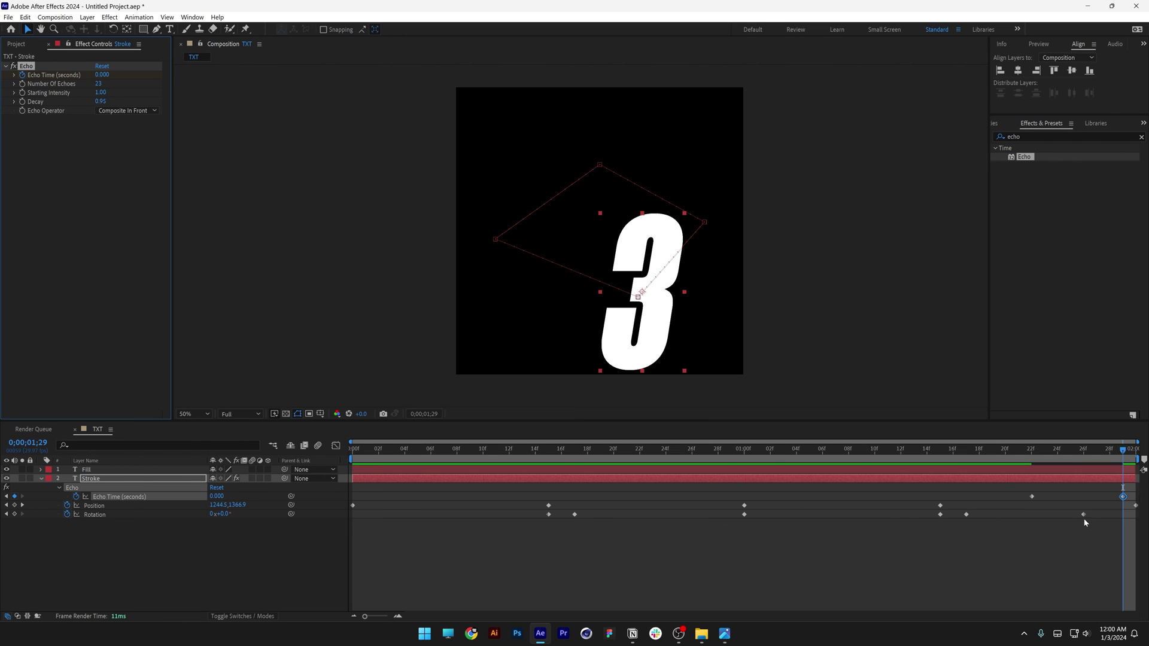
pyautogui.click(1121, 515)
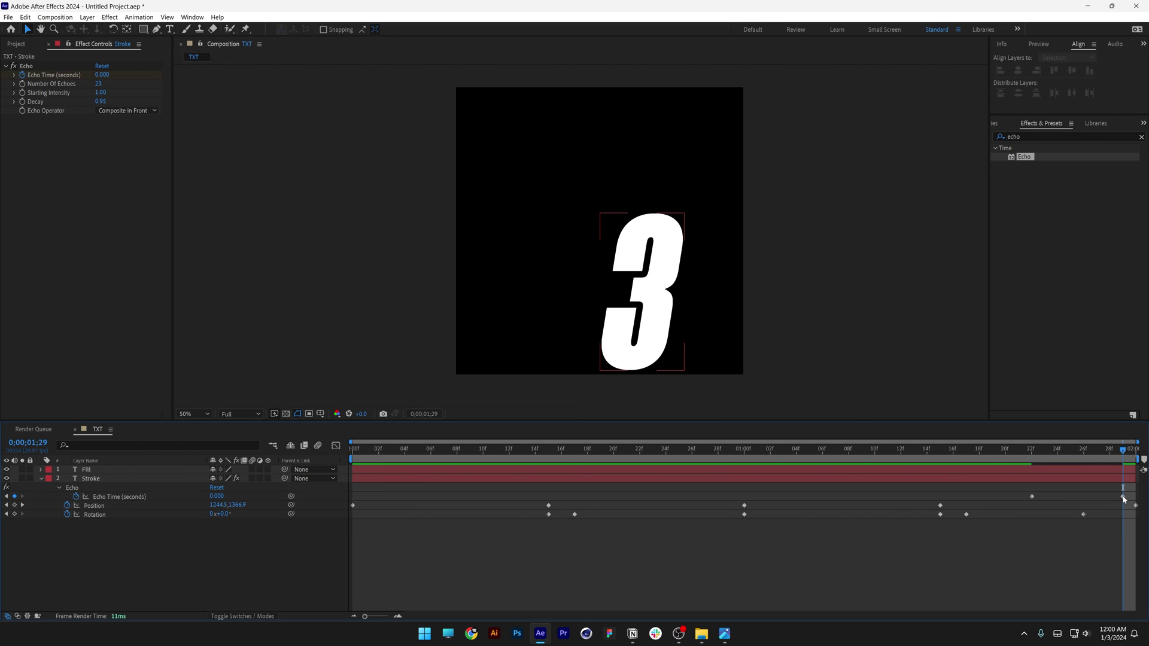
pyautogui.moveTo(1122, 496); pyautogui.dragTo(1135, 496)
# Step: Play back the animation from the first frame with the keyframed Echo Time
pyautogui.press('Home')
pyautogui.click(675, 576)
pyautogui.press('space')
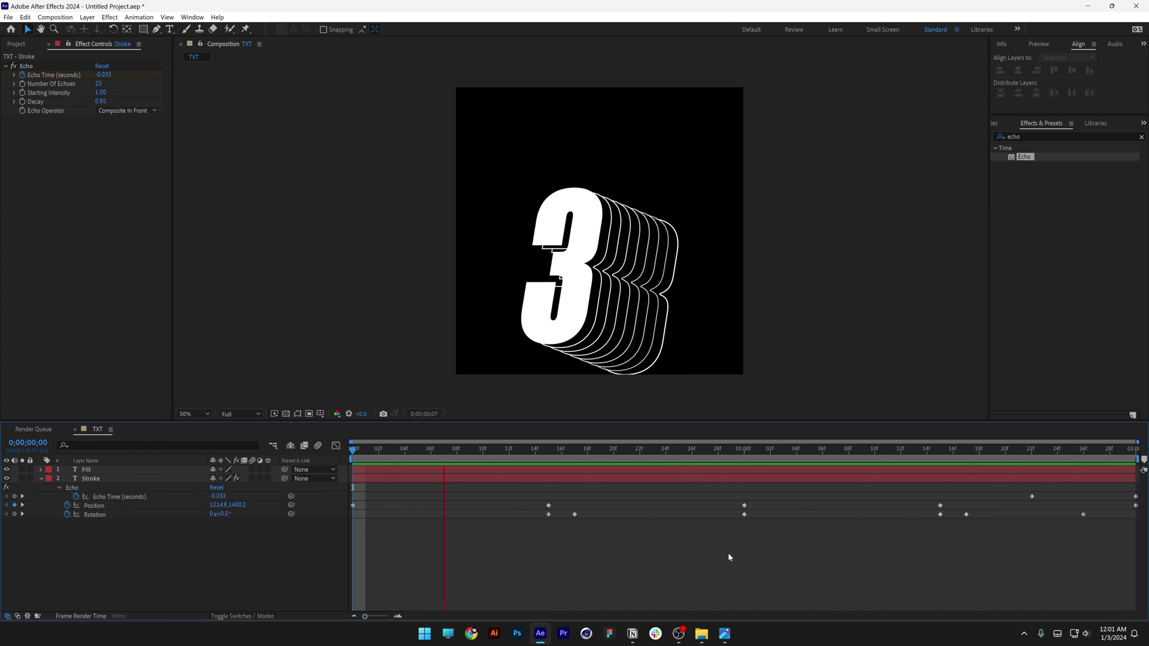
# Step: Check the trail near the end and move the first Echo Time keyframe earlier, in line with the fourth Position keyframe
pyautogui.click(1104, 453)
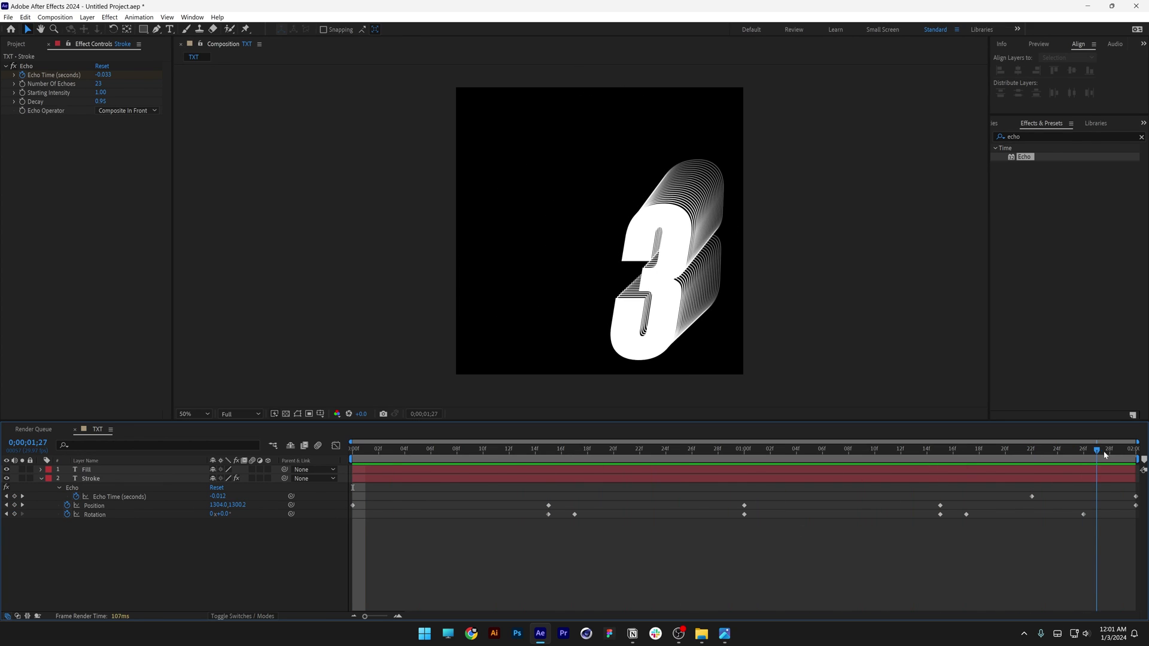
pyautogui.moveTo(1105, 453); pyautogui.dragTo(1057, 453)
pyautogui.moveTo(1032, 497); pyautogui.dragTo(946, 497)
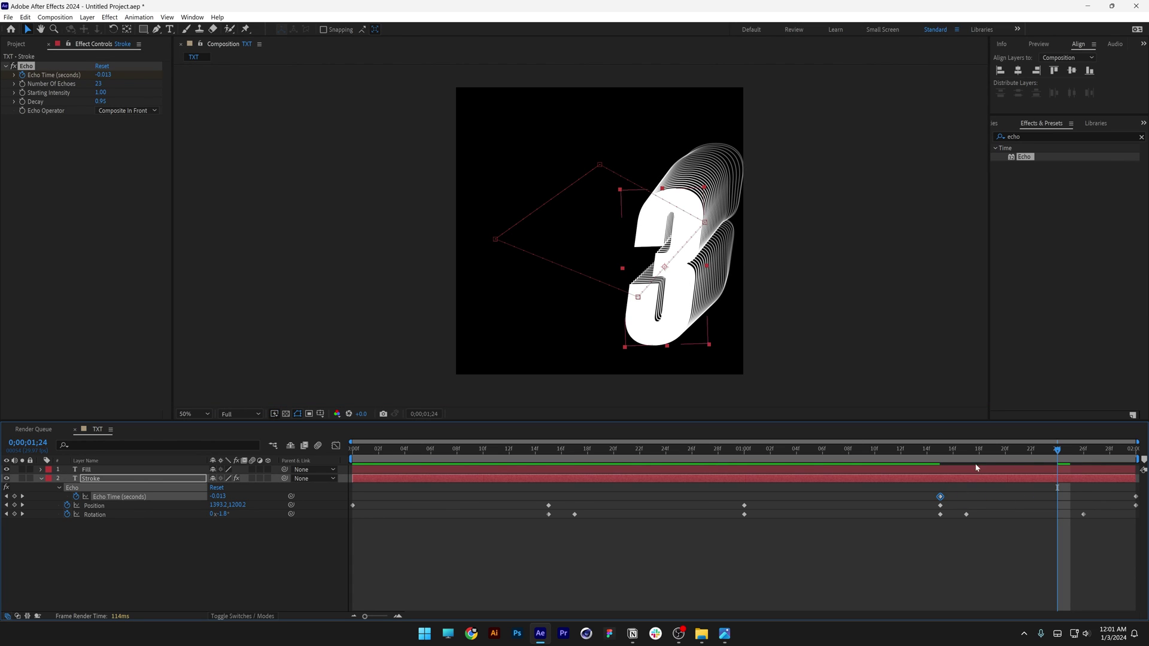